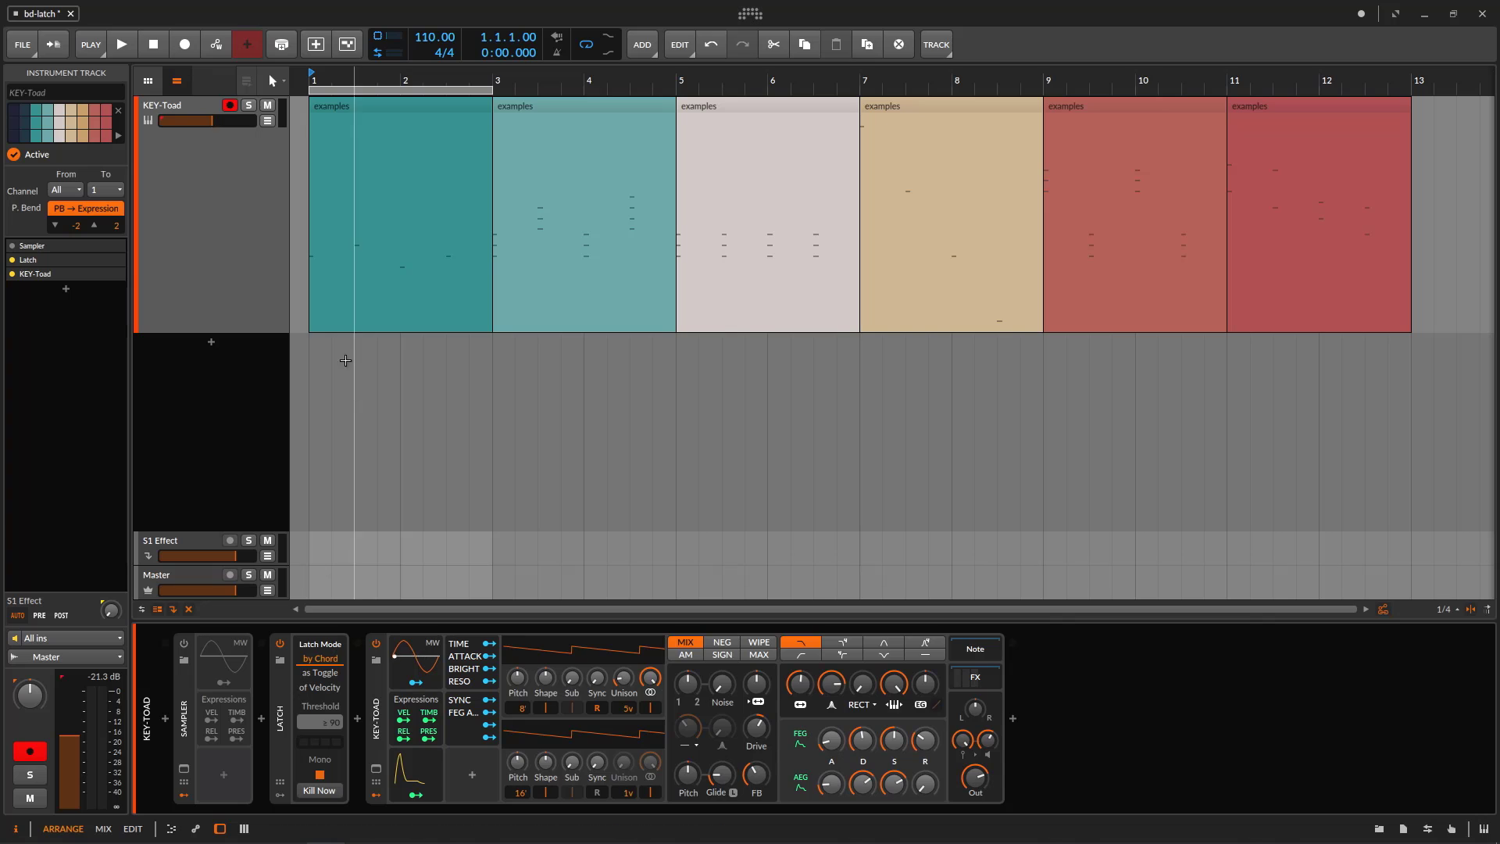
Step: Bypass the Latch device on the KEY-Toad track
{"action": "left_click", "coordinate": [277, 645]}
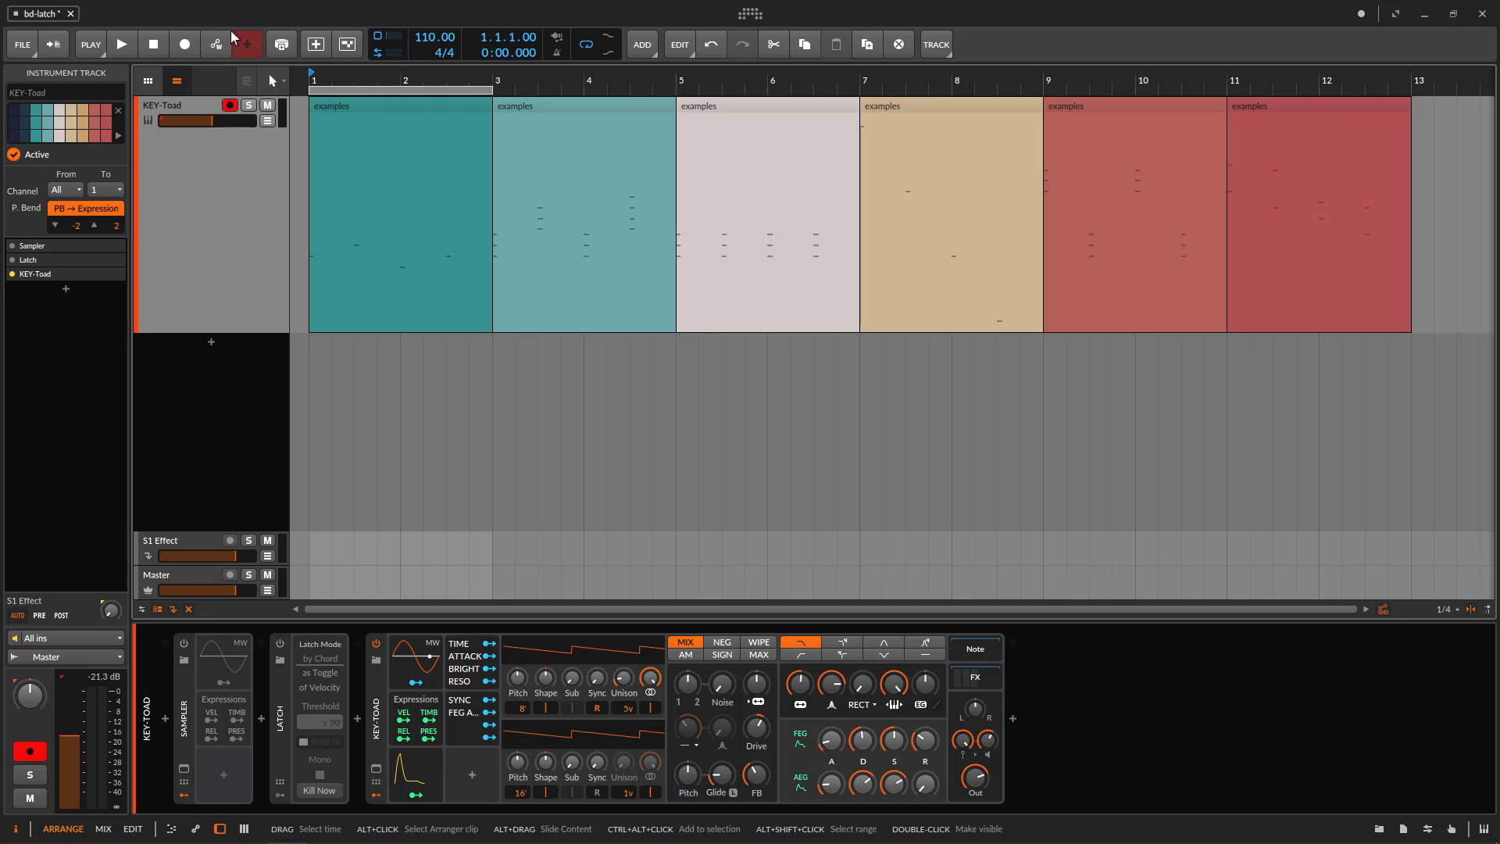
Step: Play the examples and re-enable the Latch device in by Chord mode
{"action": "left_click", "coordinate": [121, 45]}
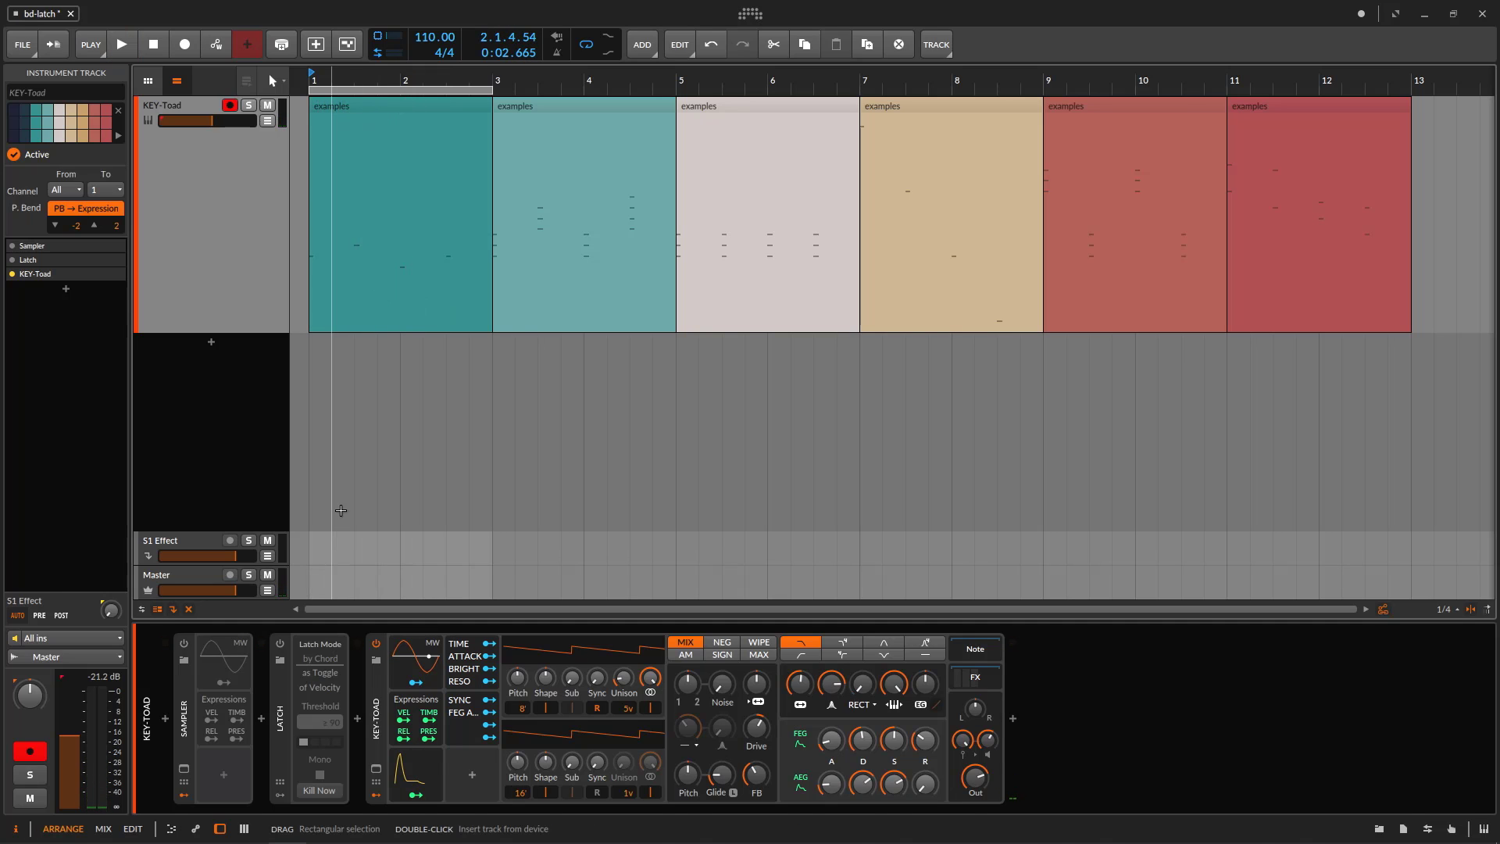
{"action": "left_click", "coordinate": [282, 644]}
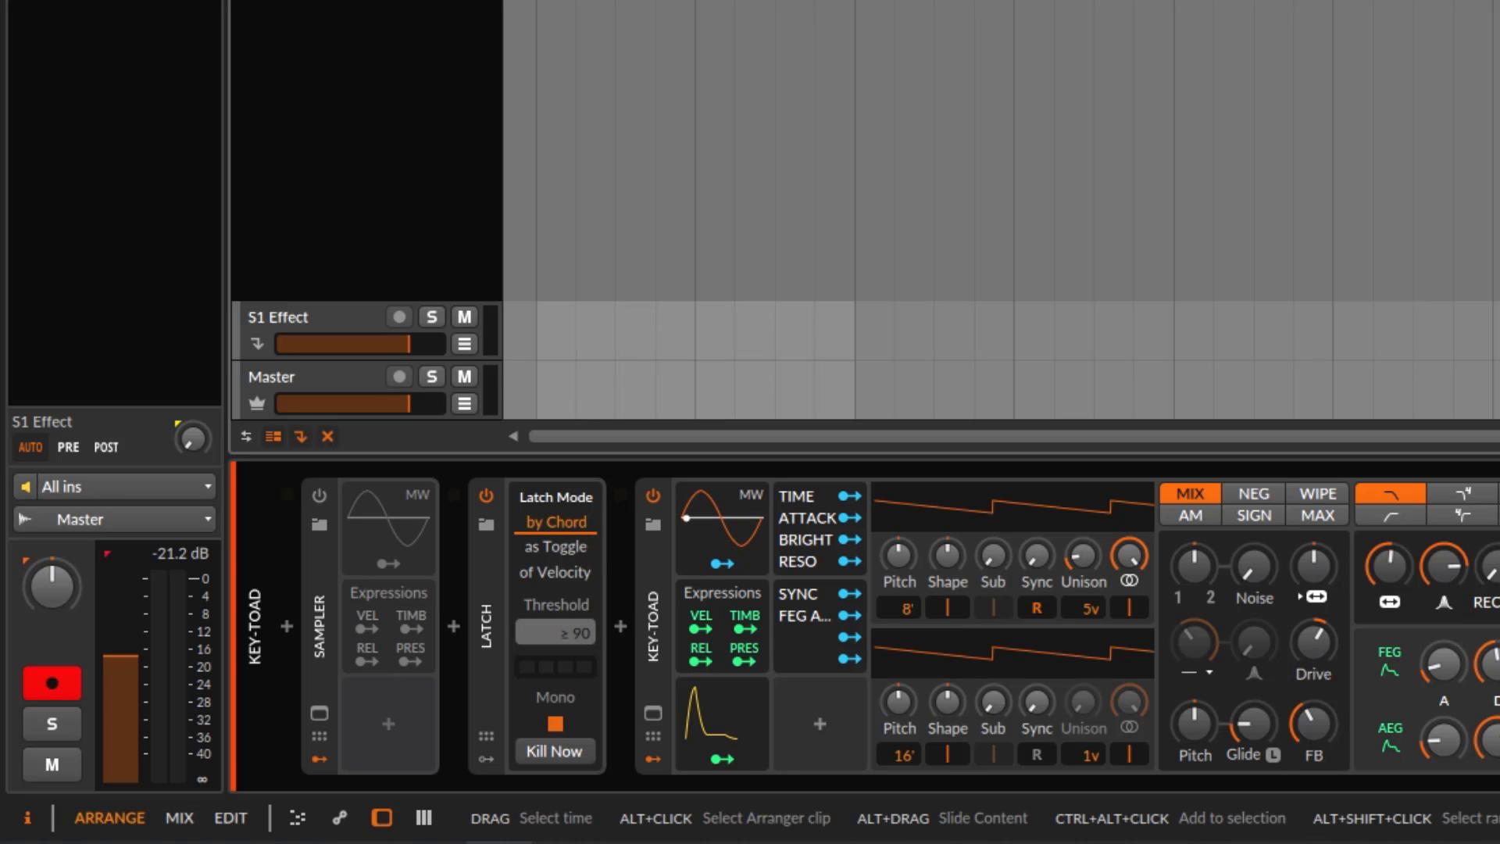
Step: Play and stop the examples, switch off kill-on-transport-stop, then play again
{"action": "key", "text": "space"}
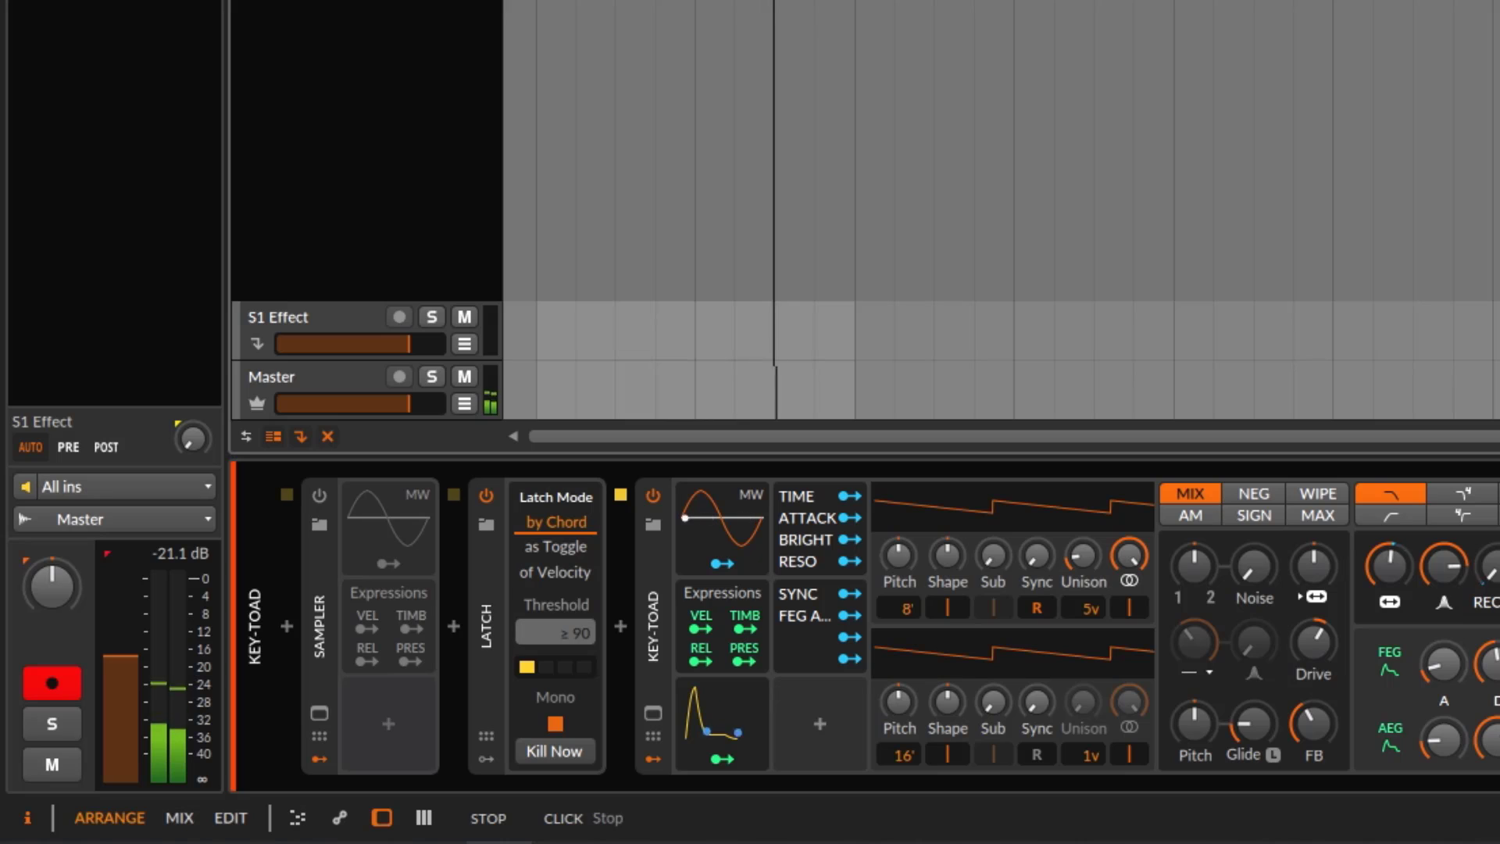
{"action": "key", "text": "space"}
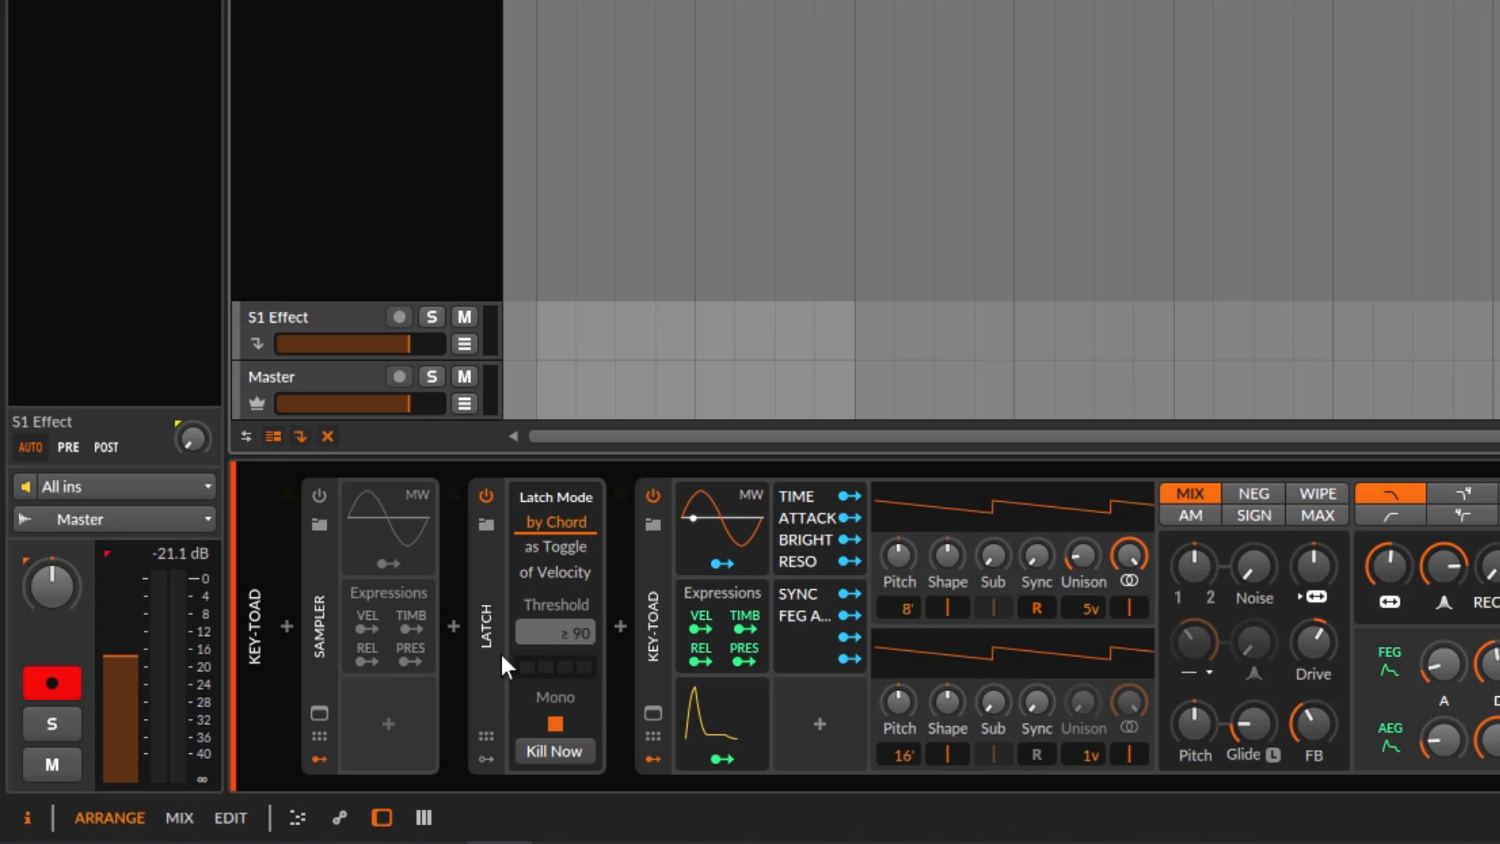
{"action": "left_click", "coordinate": [554, 723]}
{"action": "left_click", "coordinate": [121, 45]}
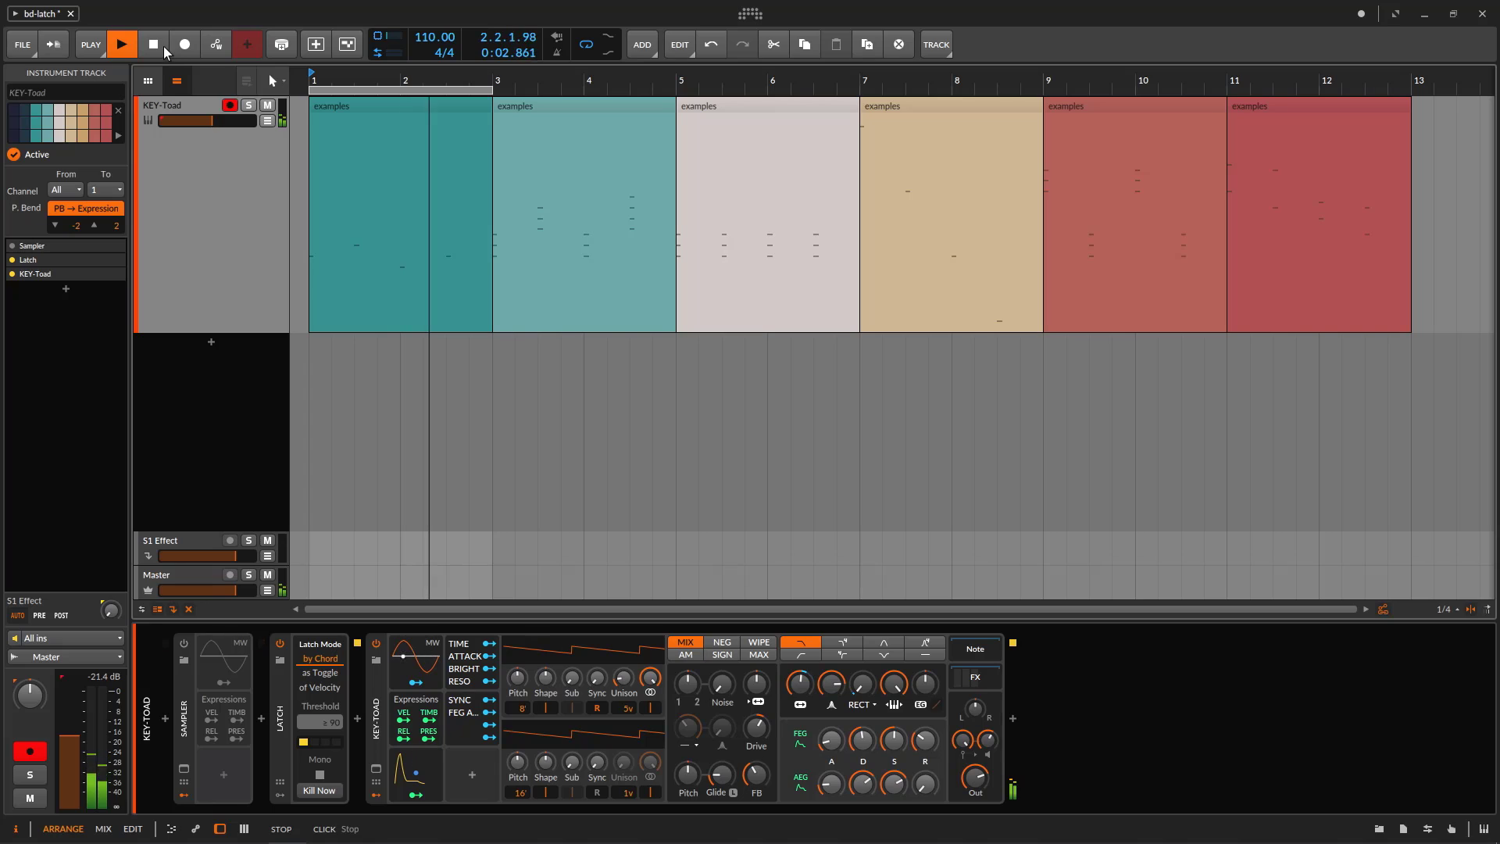
Step: Stop playback, release the latched notes with Kill Now, and restart playback
{"action": "left_click", "coordinate": [156, 46]}
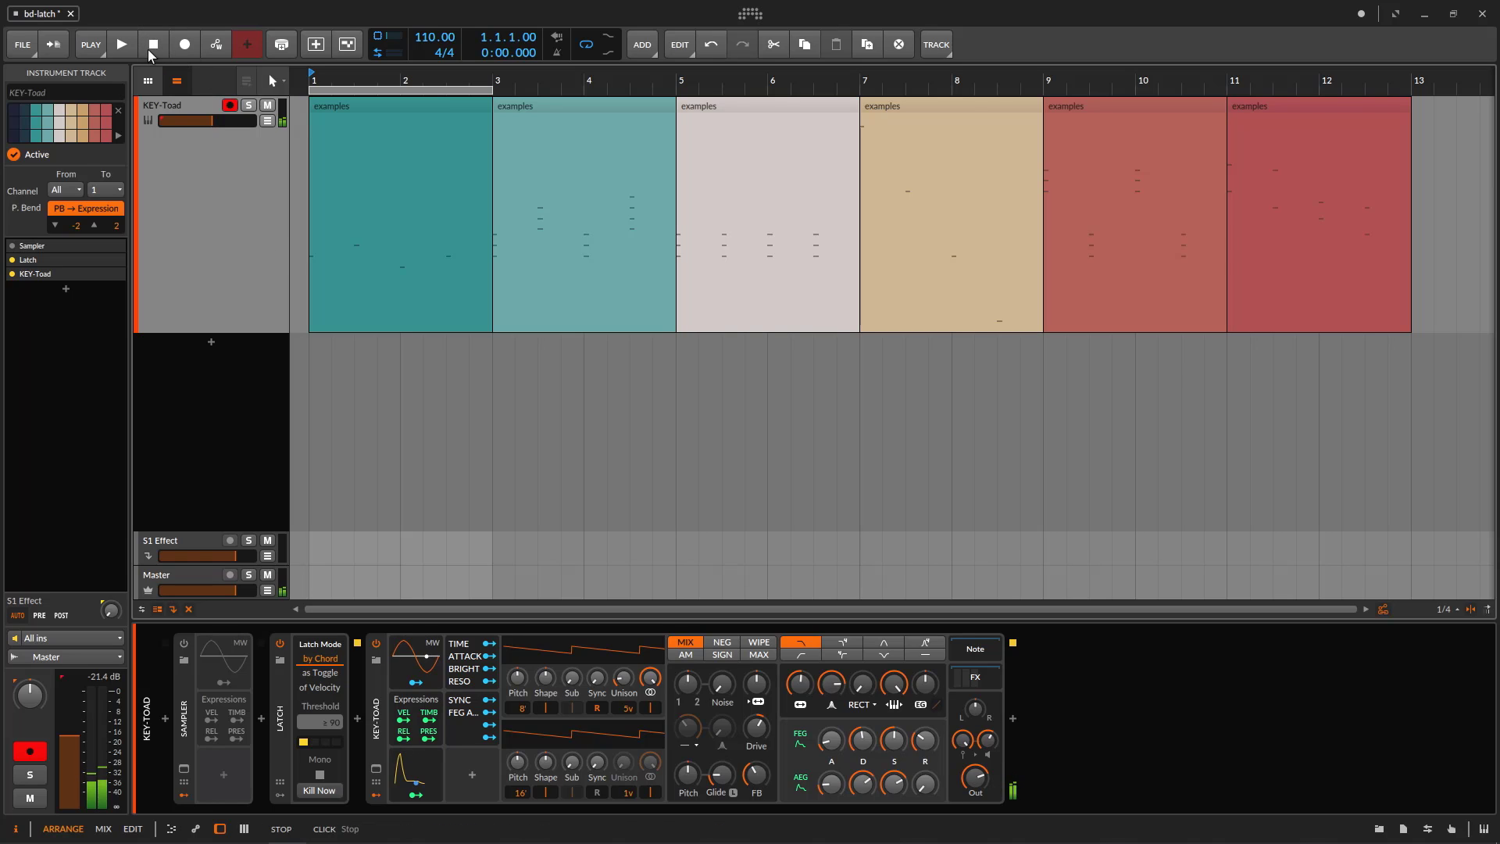
{"action": "left_click", "coordinate": [311, 790]}
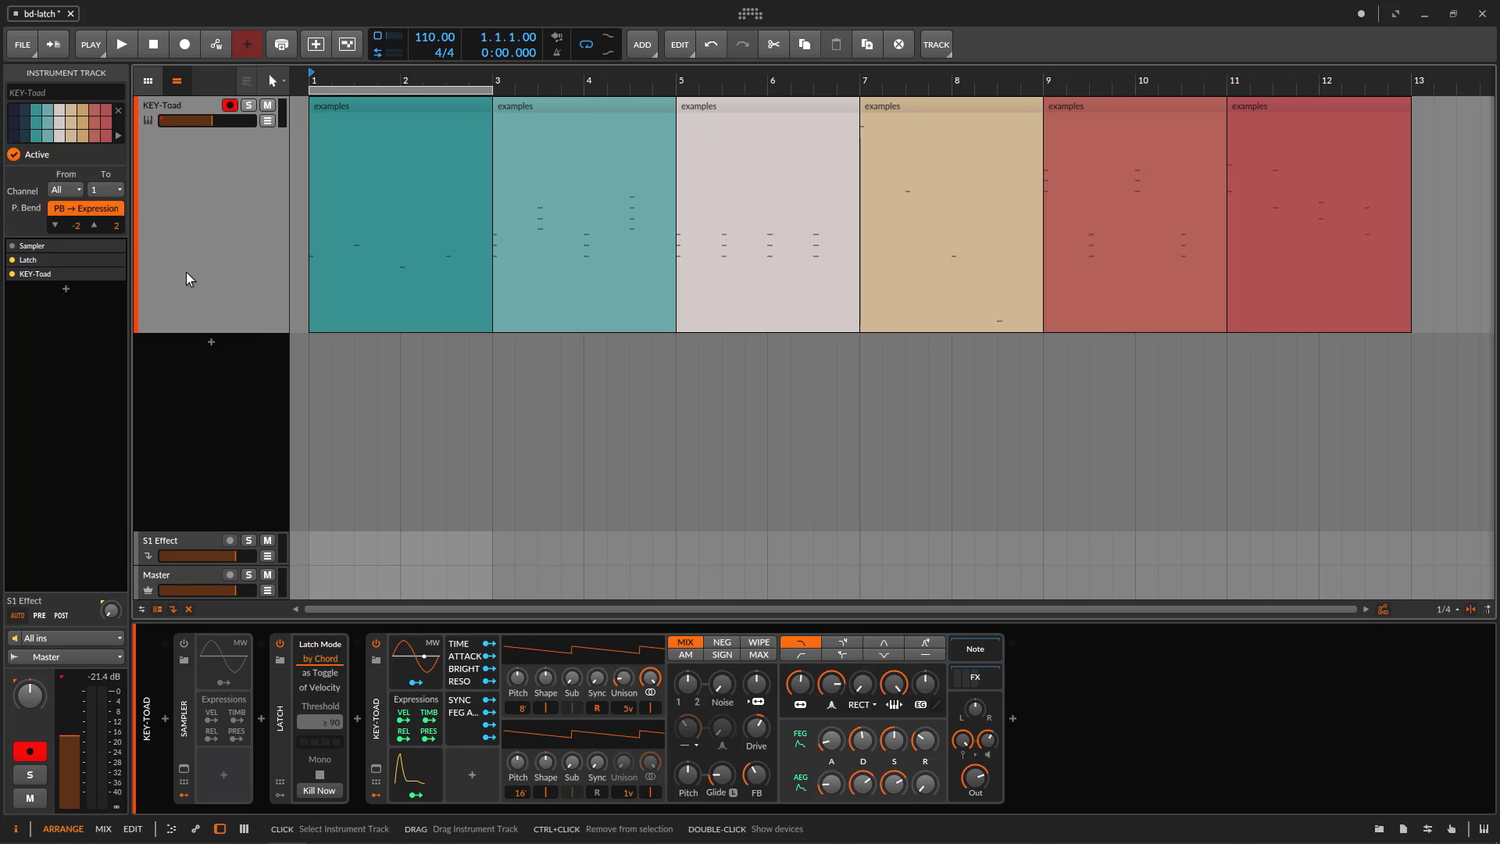
{"action": "left_click", "coordinate": [122, 44]}
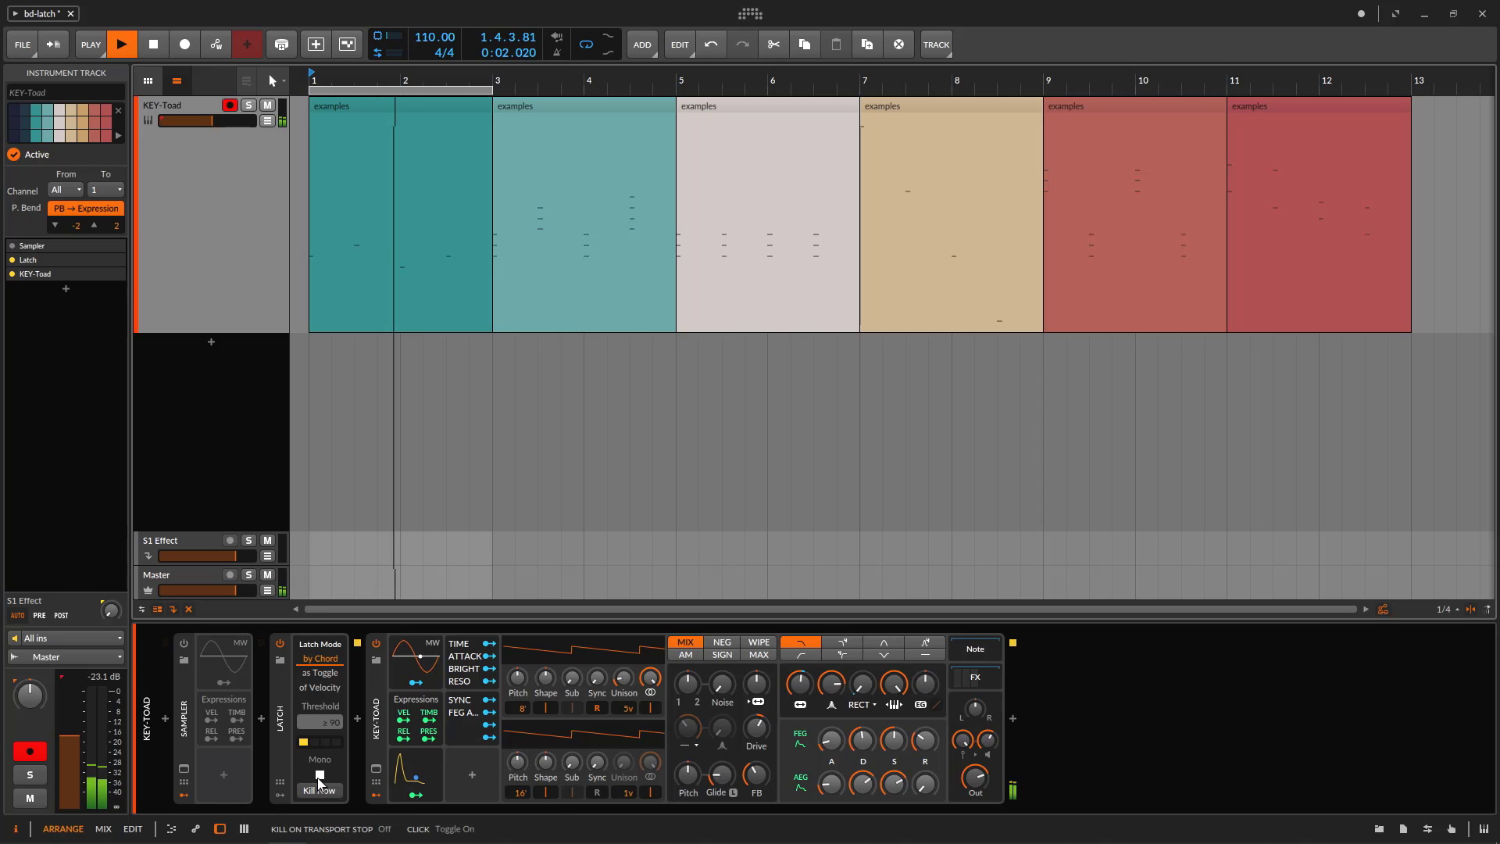
Step: Stop, switch kill-on-transport-stop back on, and resume playback
{"action": "key", "text": "space"}
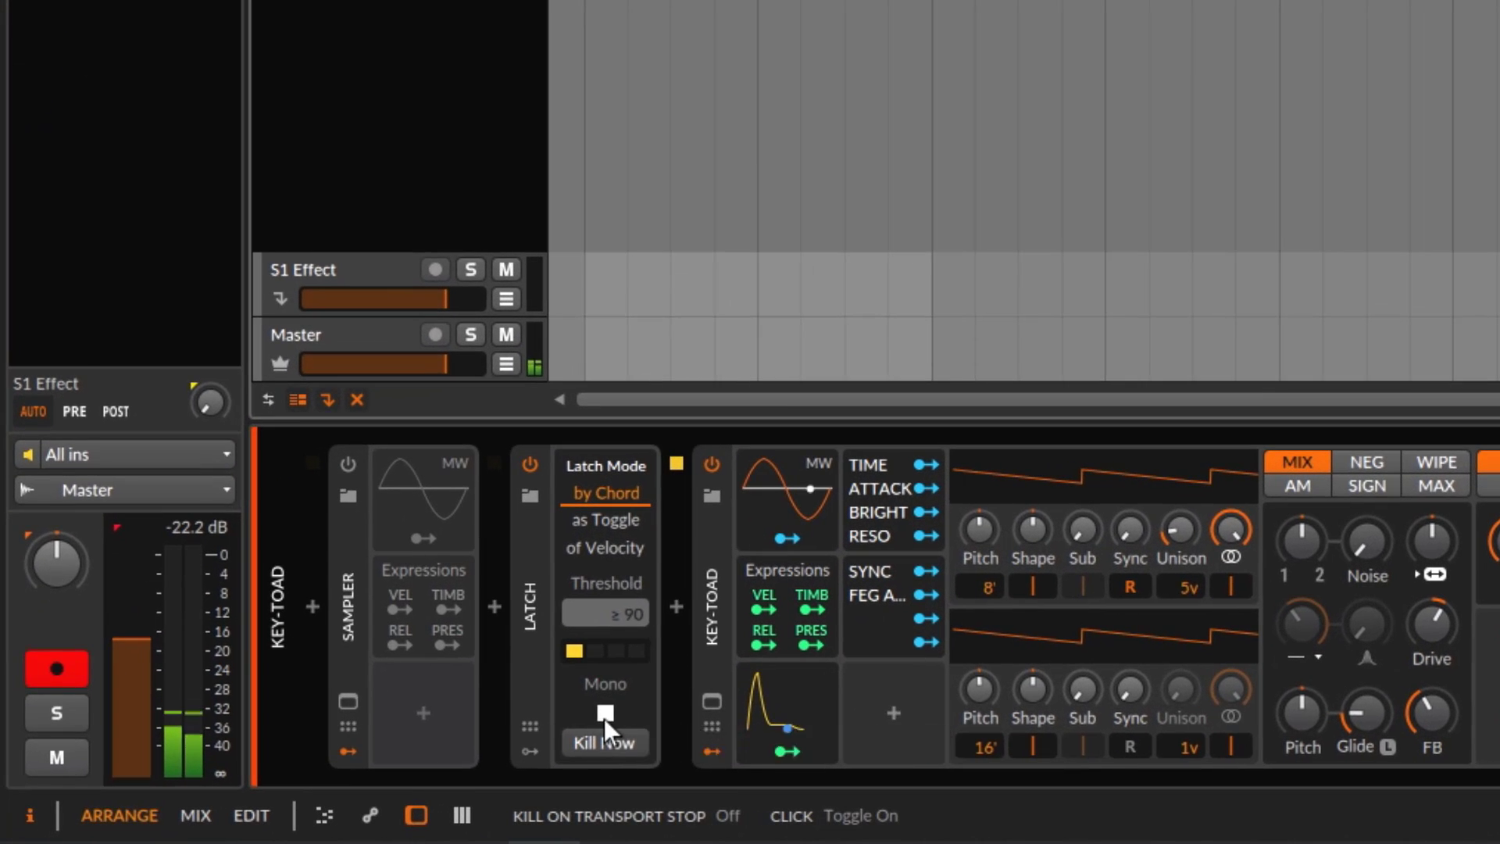
{"action": "left_click", "coordinate": [605, 713]}
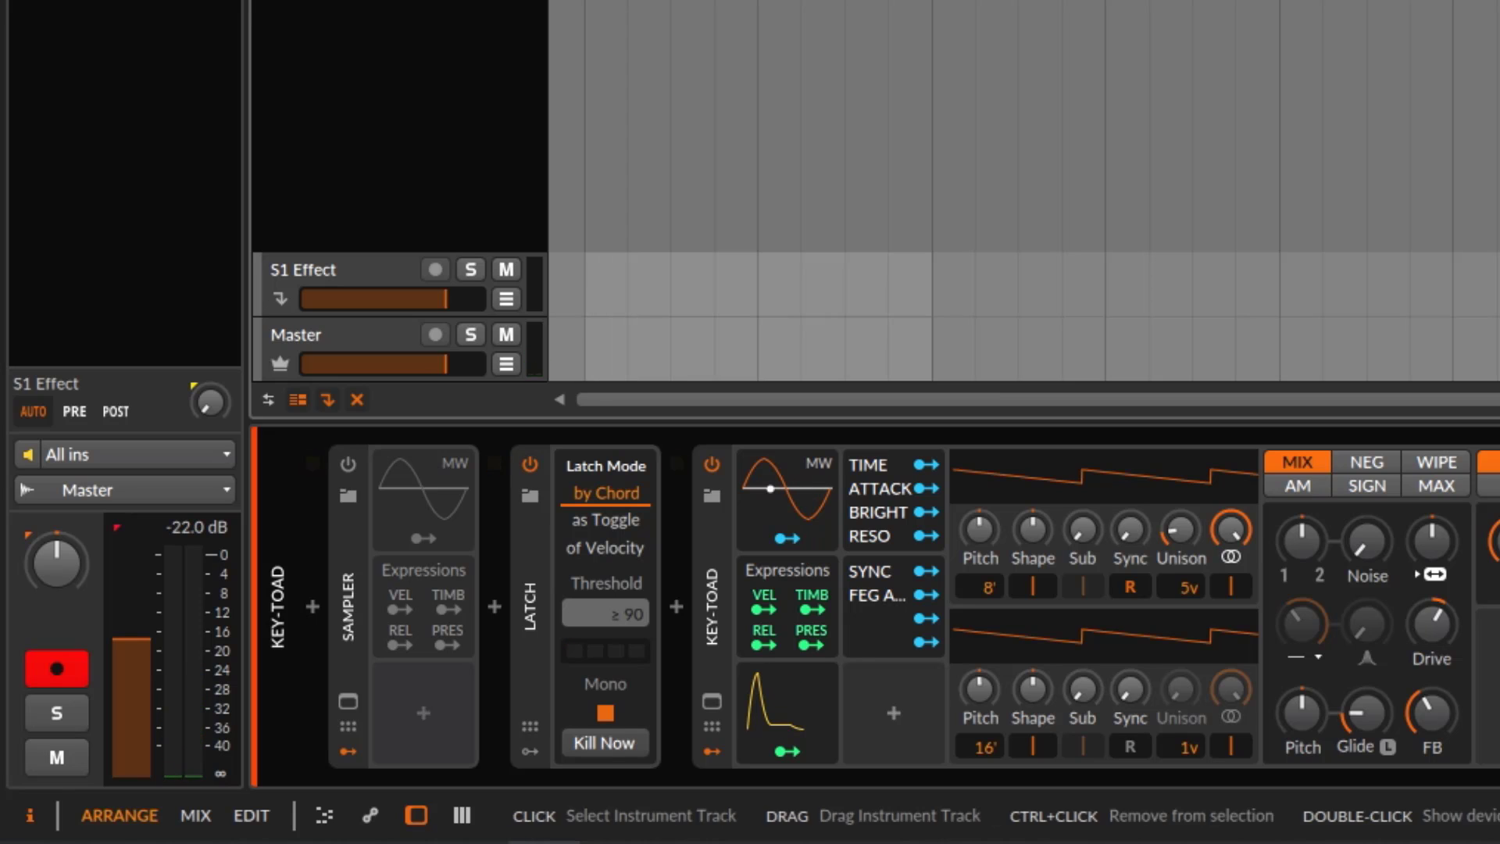
{"action": "key", "text": "space"}
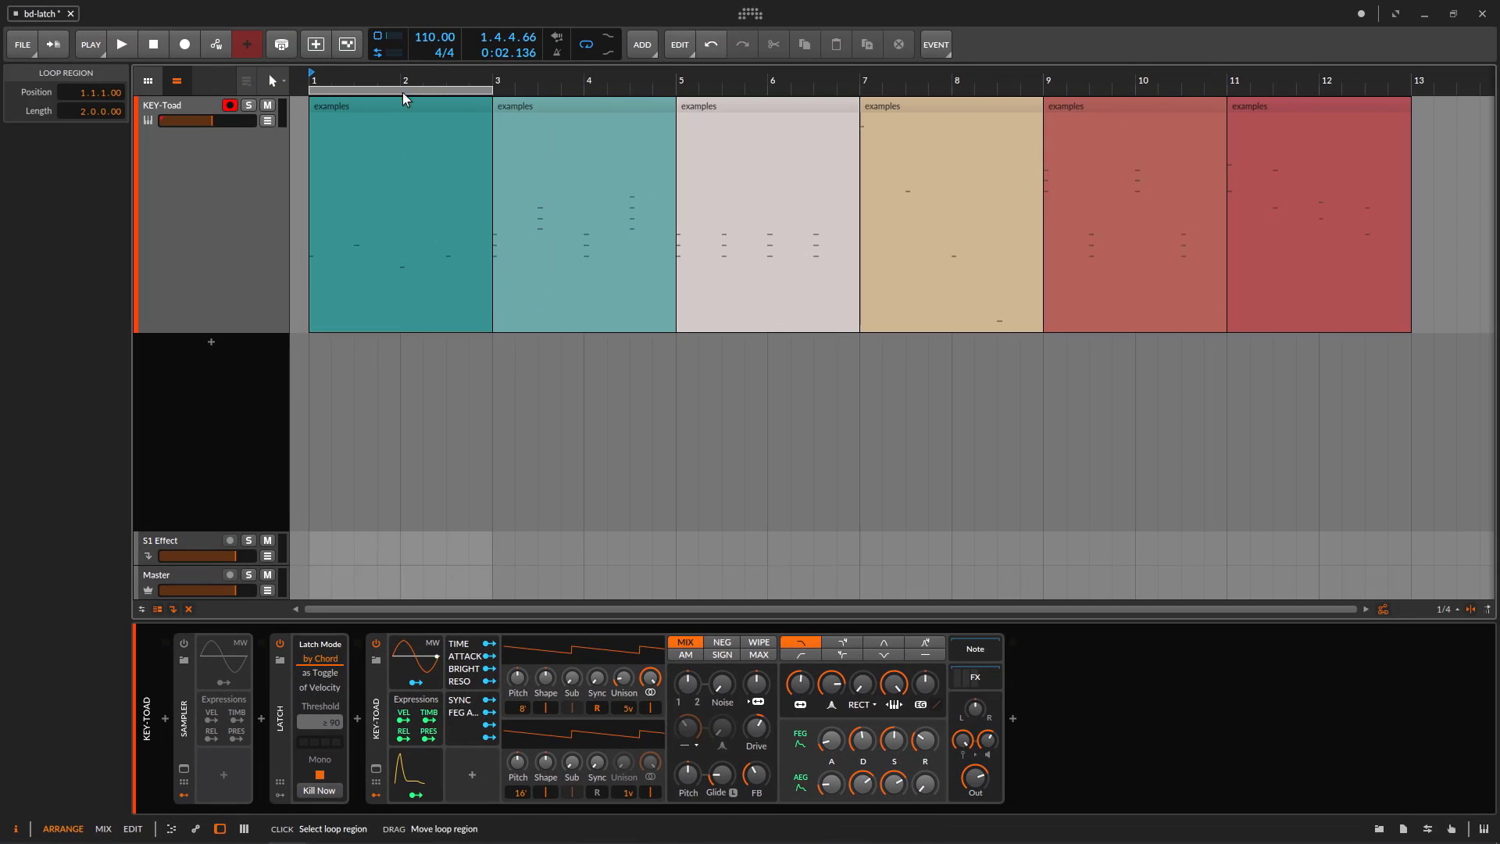
Step: Loop bars 3–5 and play from bar 3 over the second examples clip
{"action": "left_click_drag", "start_coordinate": [402, 92], "coordinate": [583, 101]}
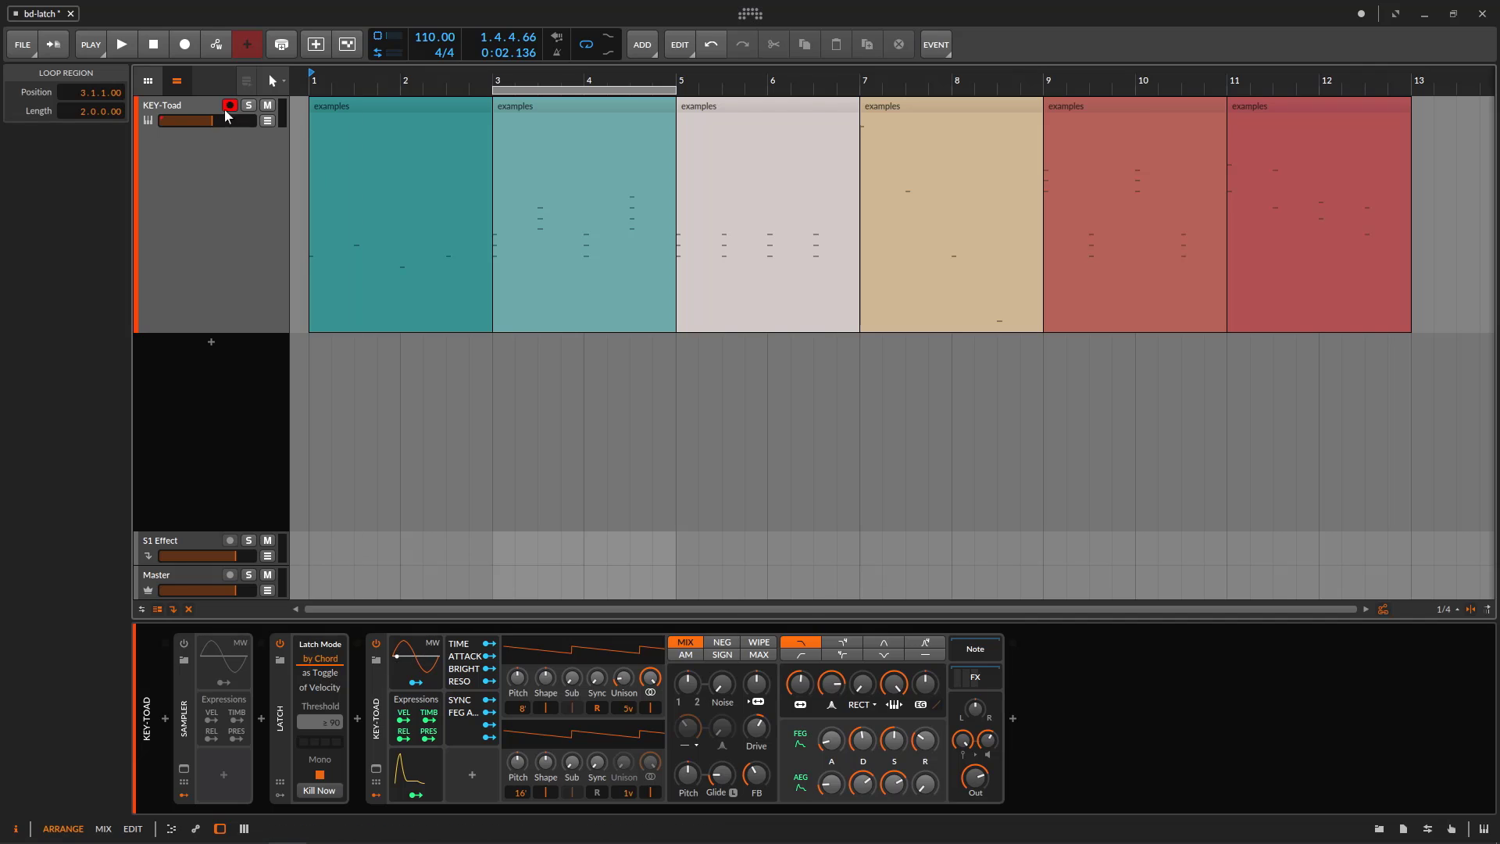
{"action": "left_click", "coordinate": [126, 50]}
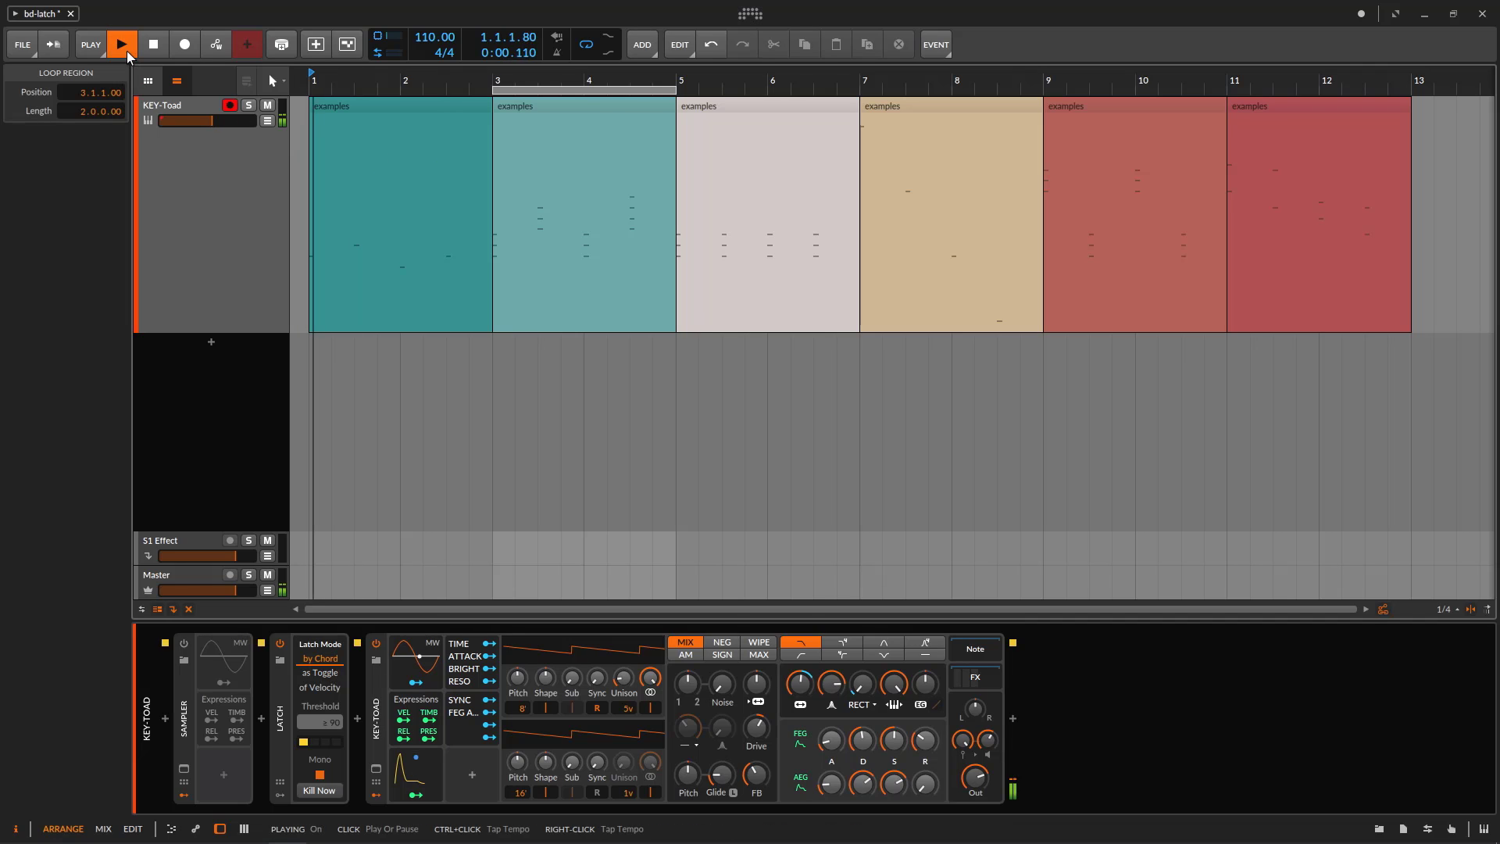
{"action": "left_click", "coordinate": [495, 81]}
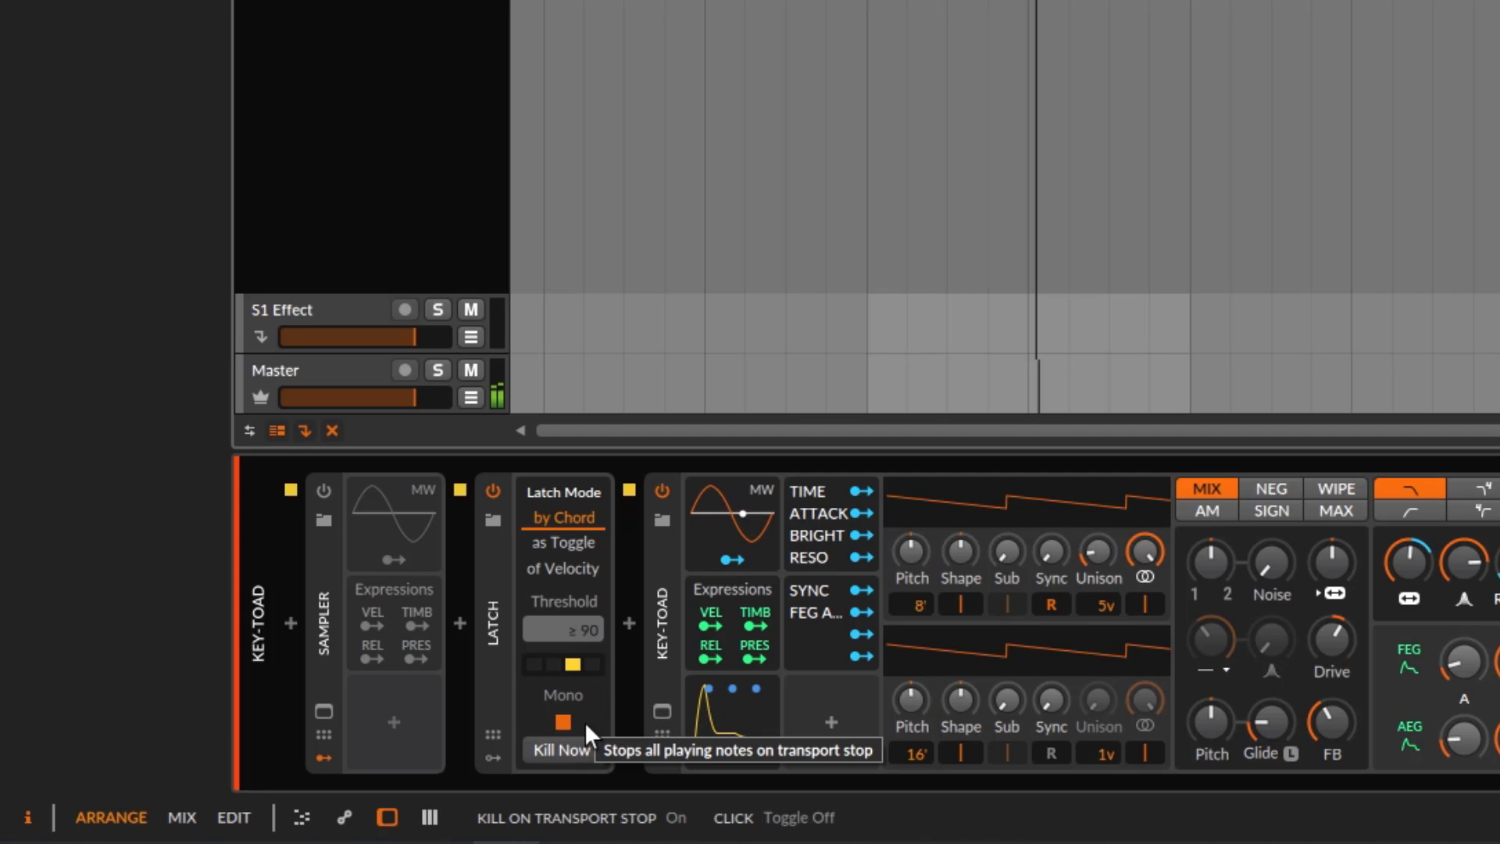
Step: Stop playback and switch on the Latch's Mono option
{"action": "key", "text": "space"}
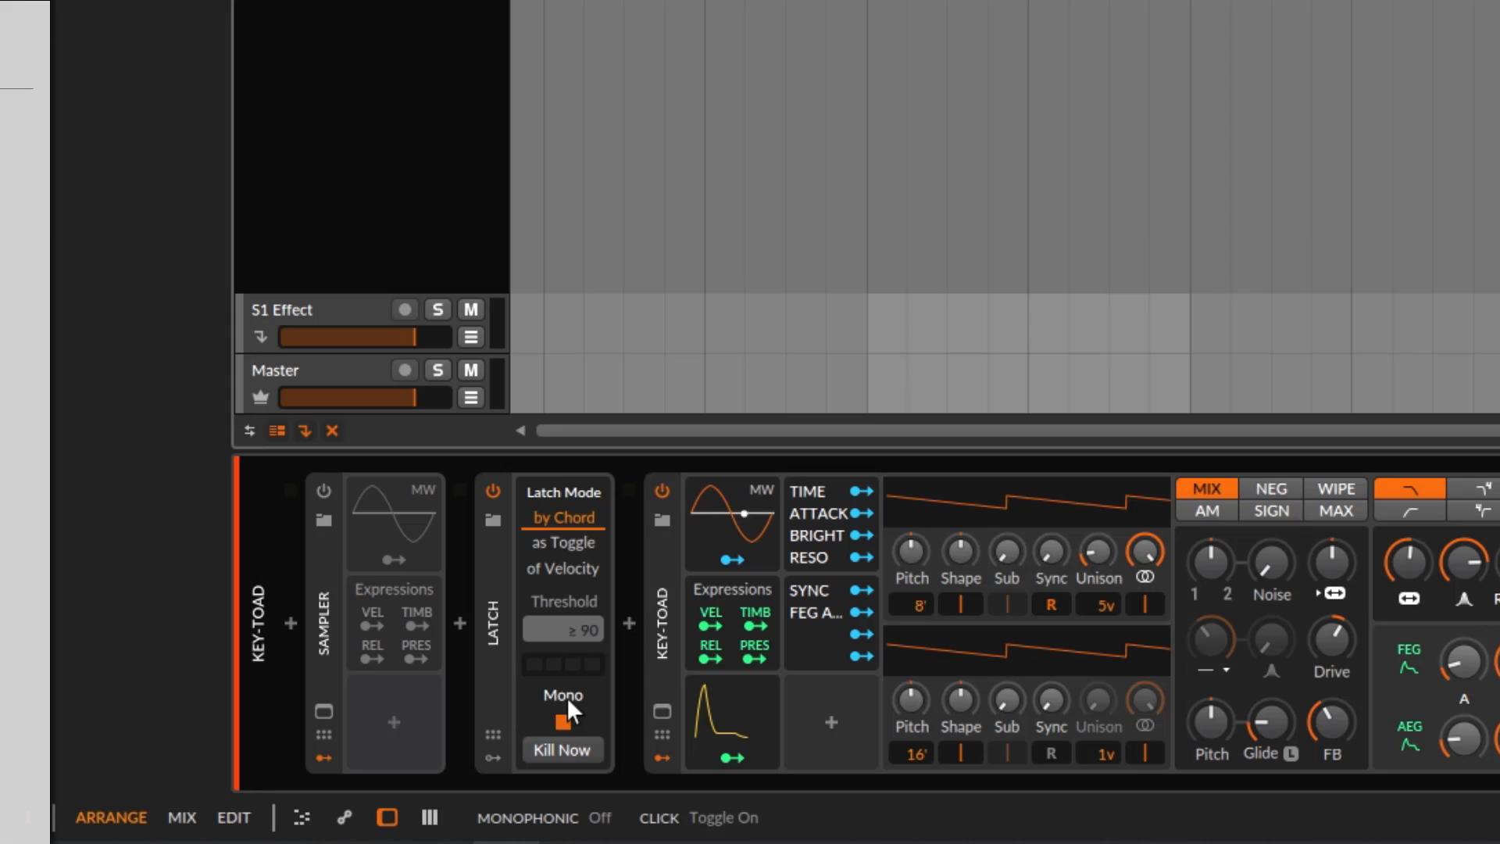
{"action": "left_click", "coordinate": [566, 697]}
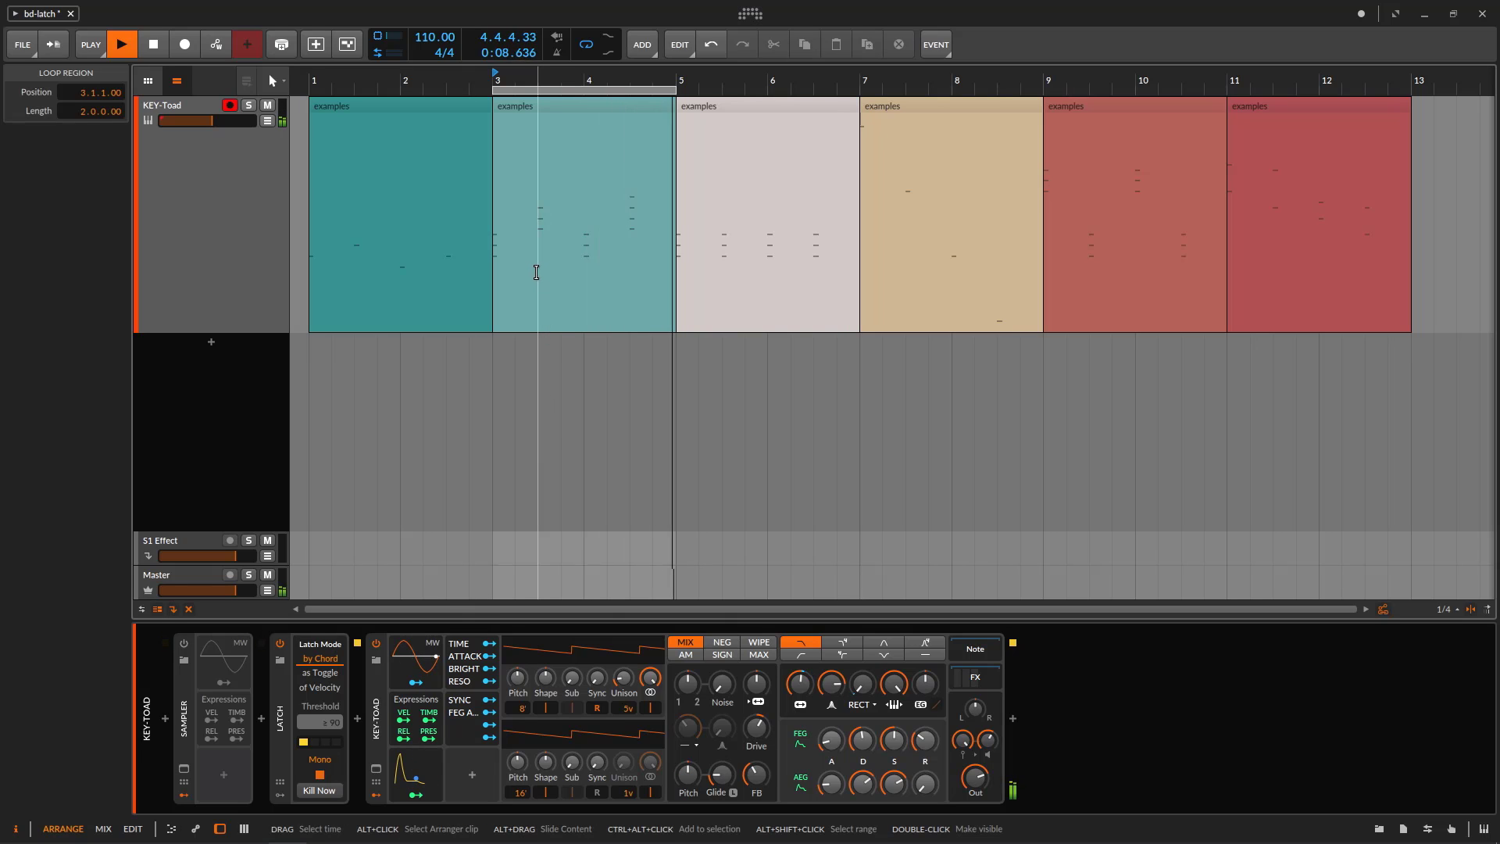
Step: Inspect the second clip's C3, F3, G3, A3 and B3 notes, then return to devices and stop
{"action": "double_click", "coordinate": [539, 107]}
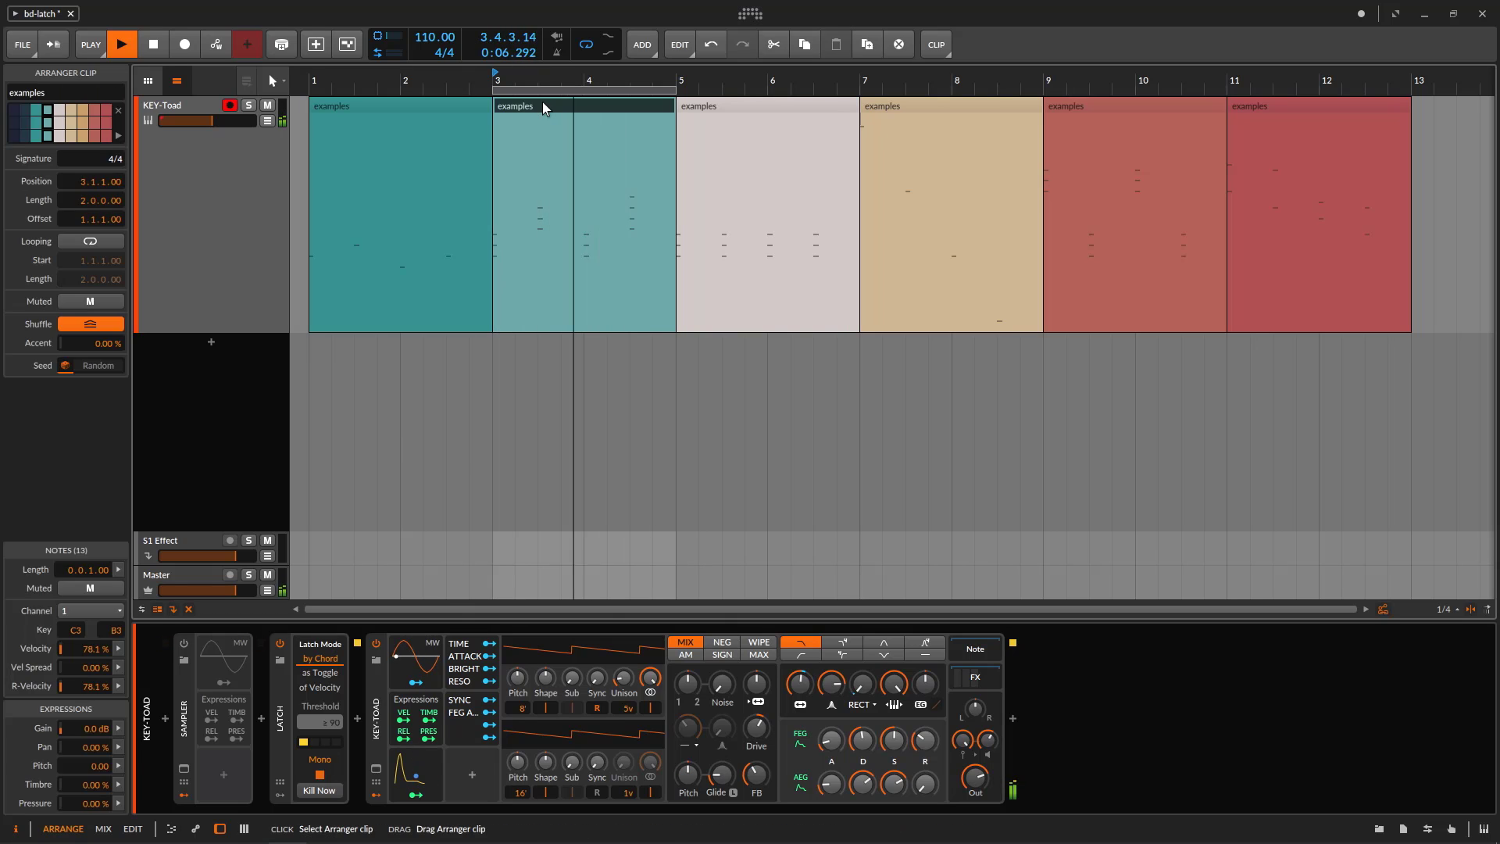
{"action": "left_click", "coordinate": [290, 568]}
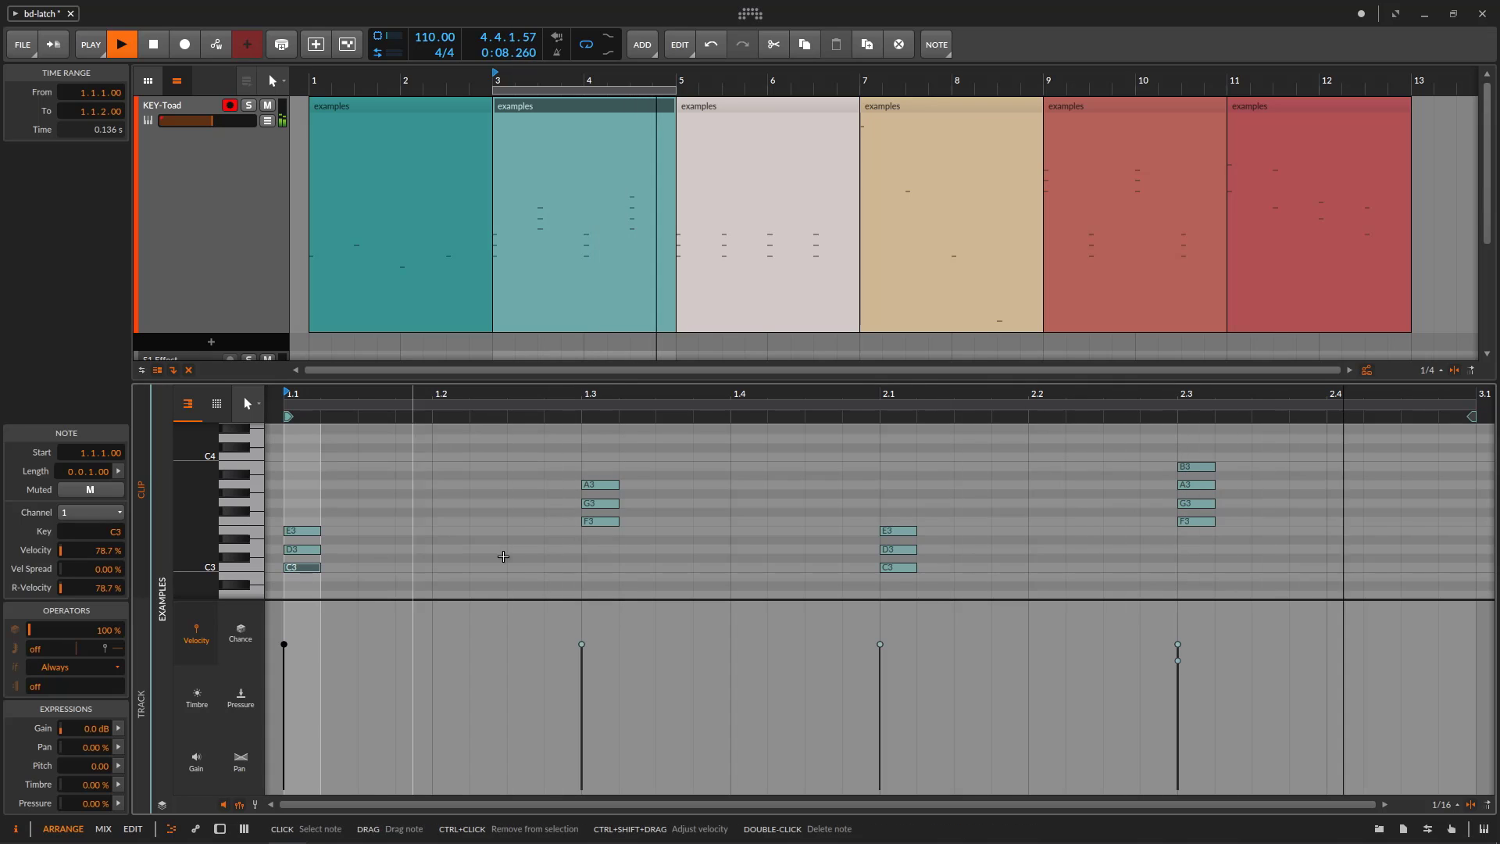
{"action": "left_click", "coordinate": [601, 521]}
{"action": "left_click", "coordinate": [901, 576]}
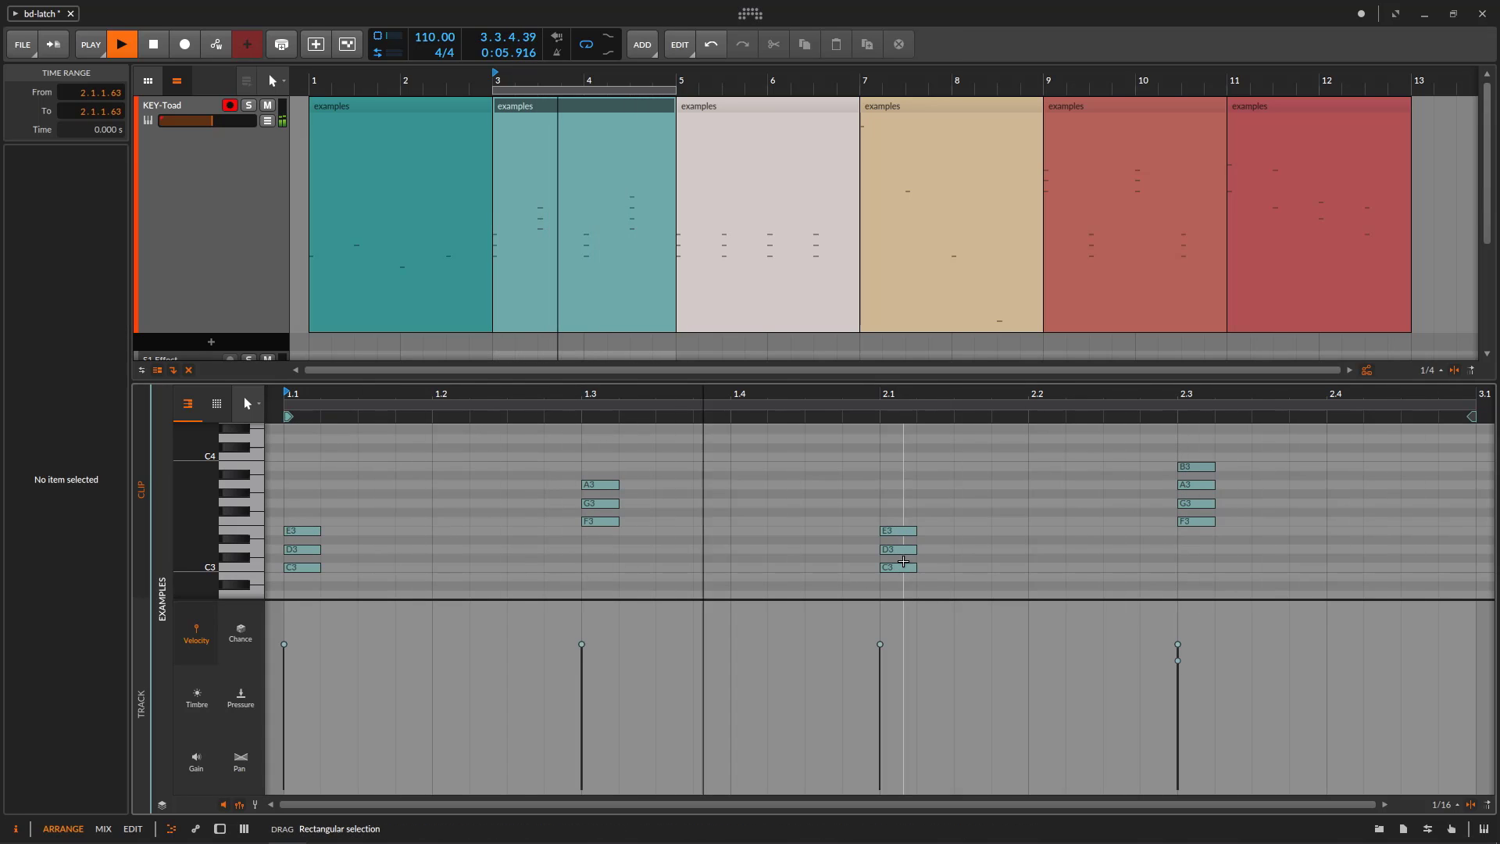
{"action": "left_click", "coordinate": [1198, 524]}
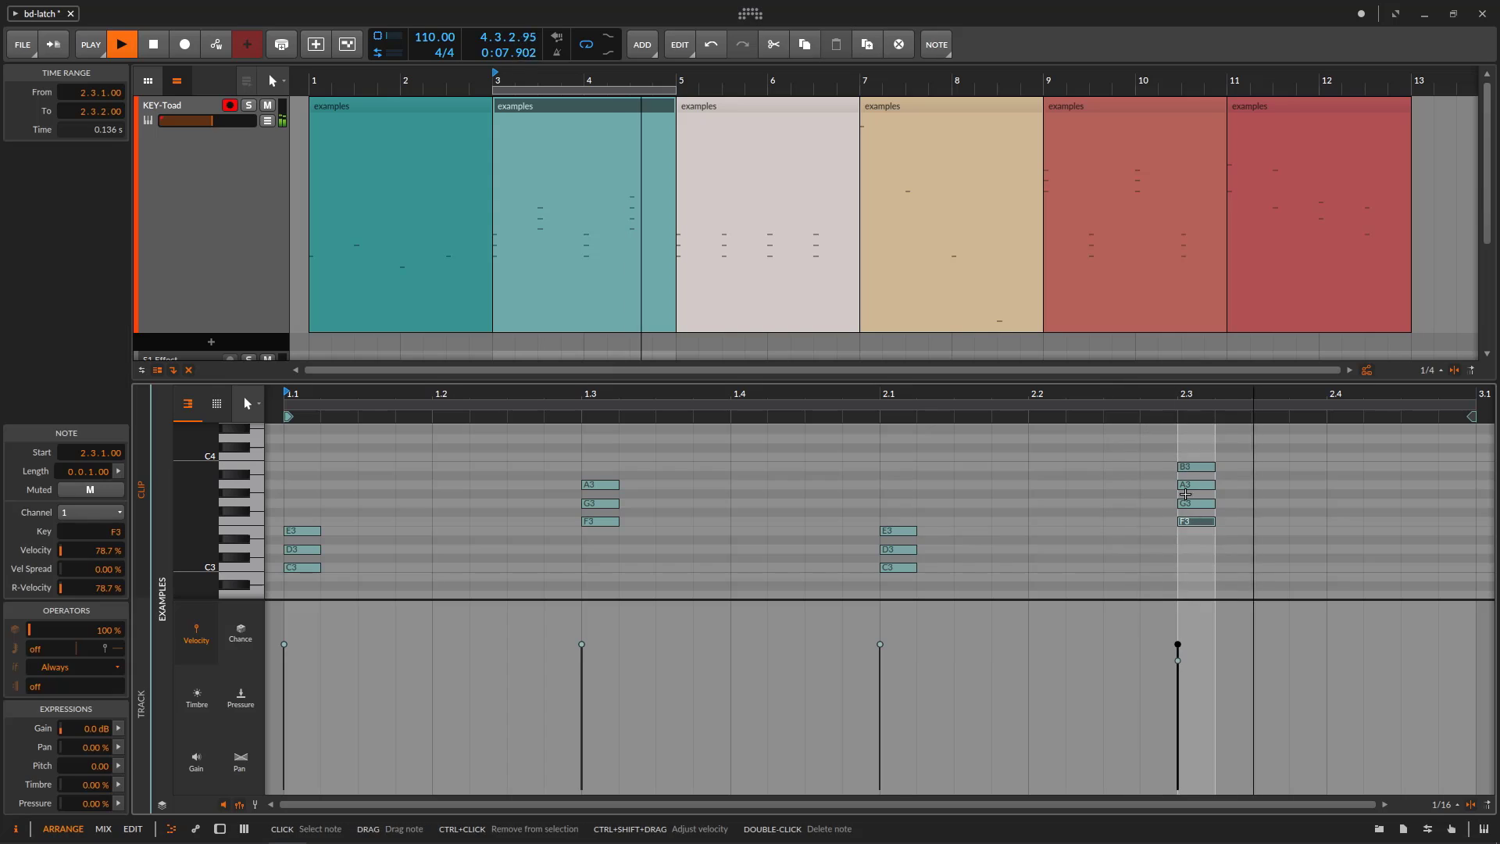
{"action": "left_click_drag", "start_coordinate": [1104, 457], "coordinate": [1235, 512]}
{"action": "double_click", "coordinate": [148, 207]}
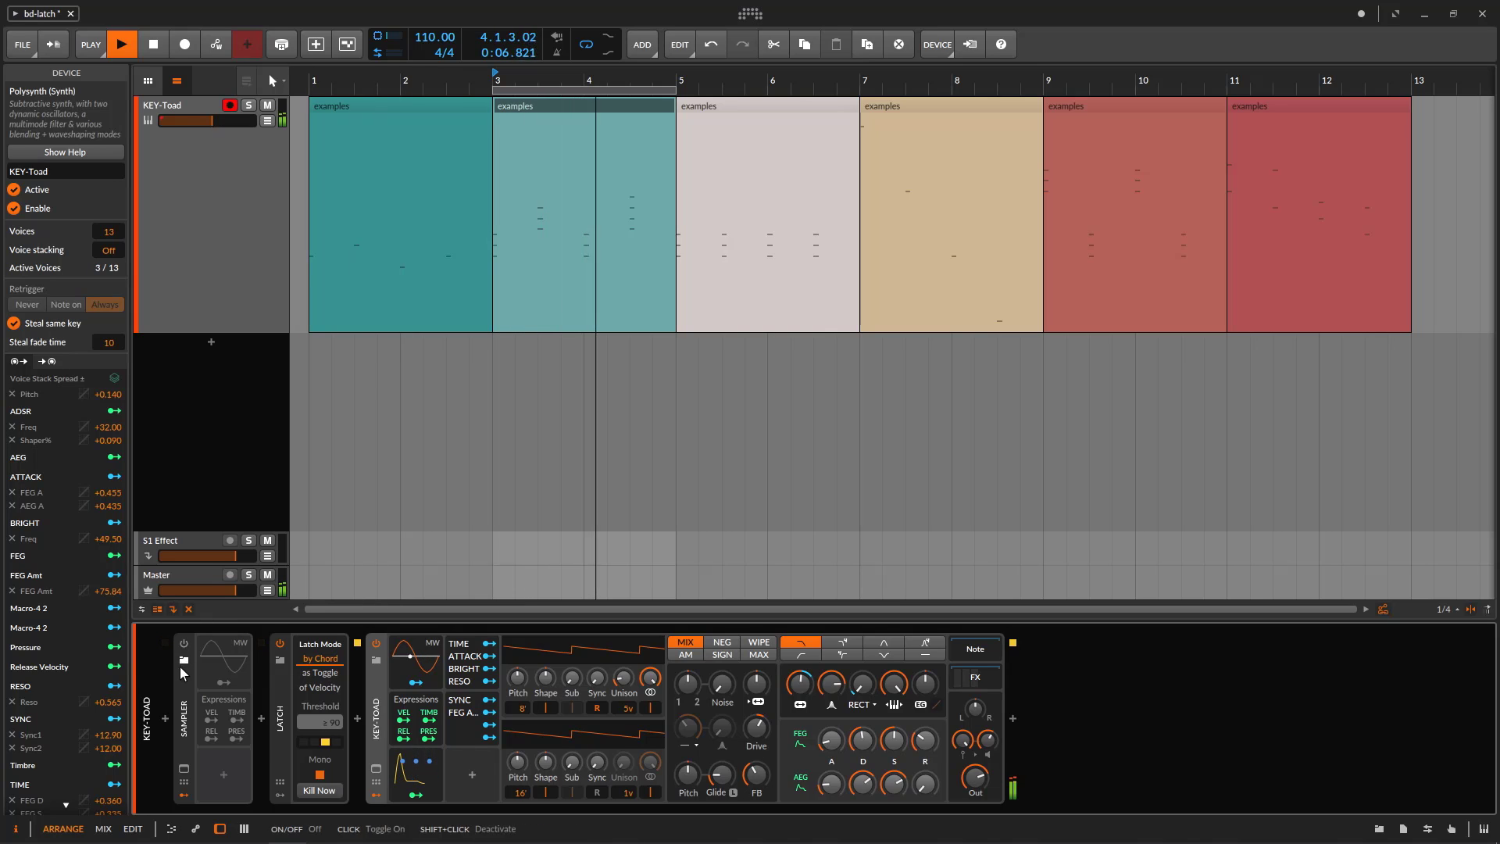
{"action": "key", "text": "space"}
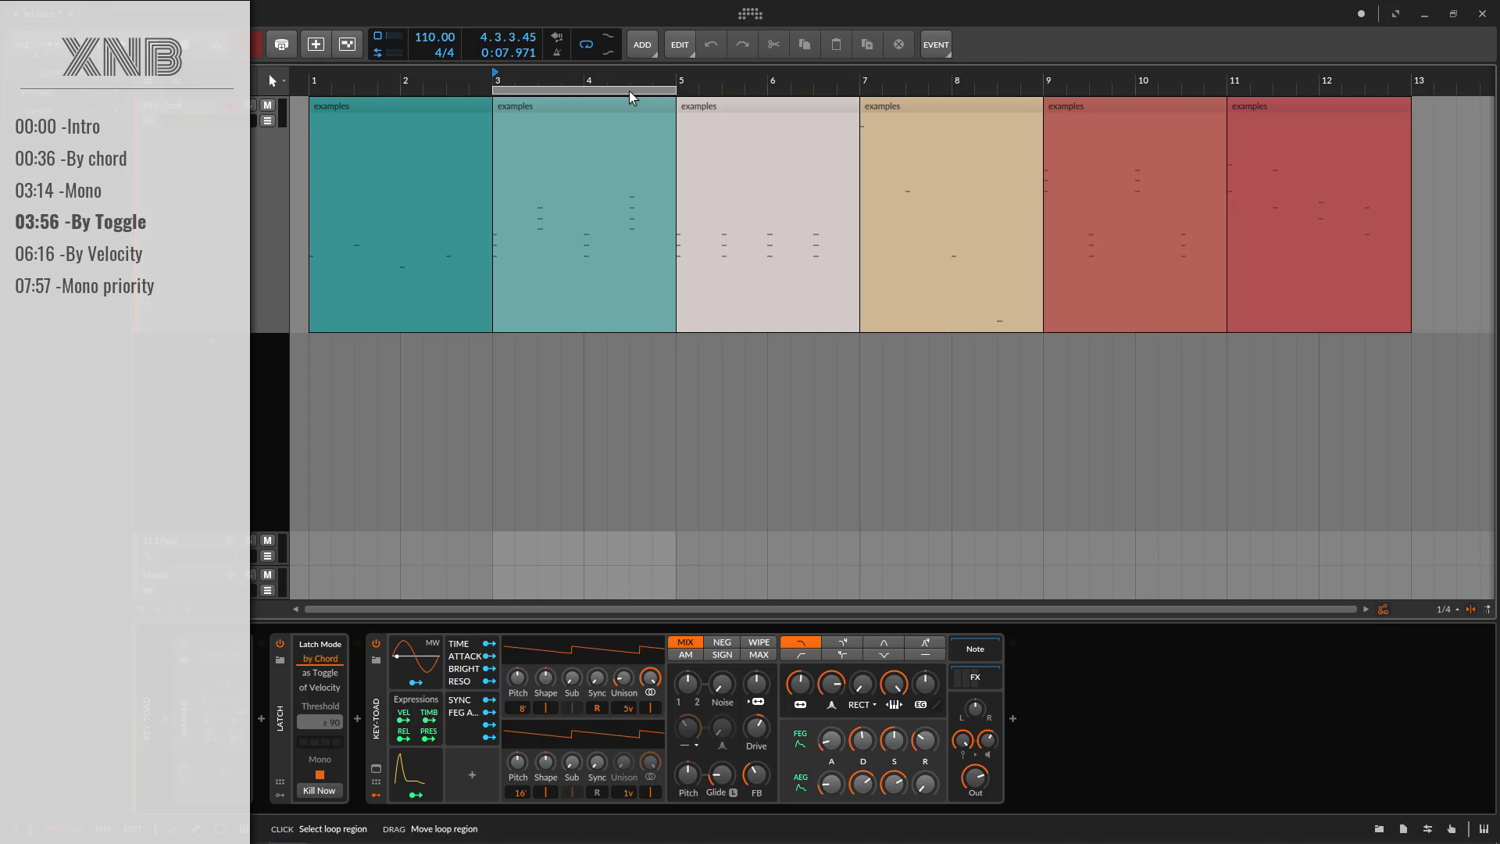
Step: Loop bars 5–7 and view the third clip's repeated C3, D3, E3 chords
{"action": "left_click_drag", "start_coordinate": [630, 91], "coordinate": [794, 91]}
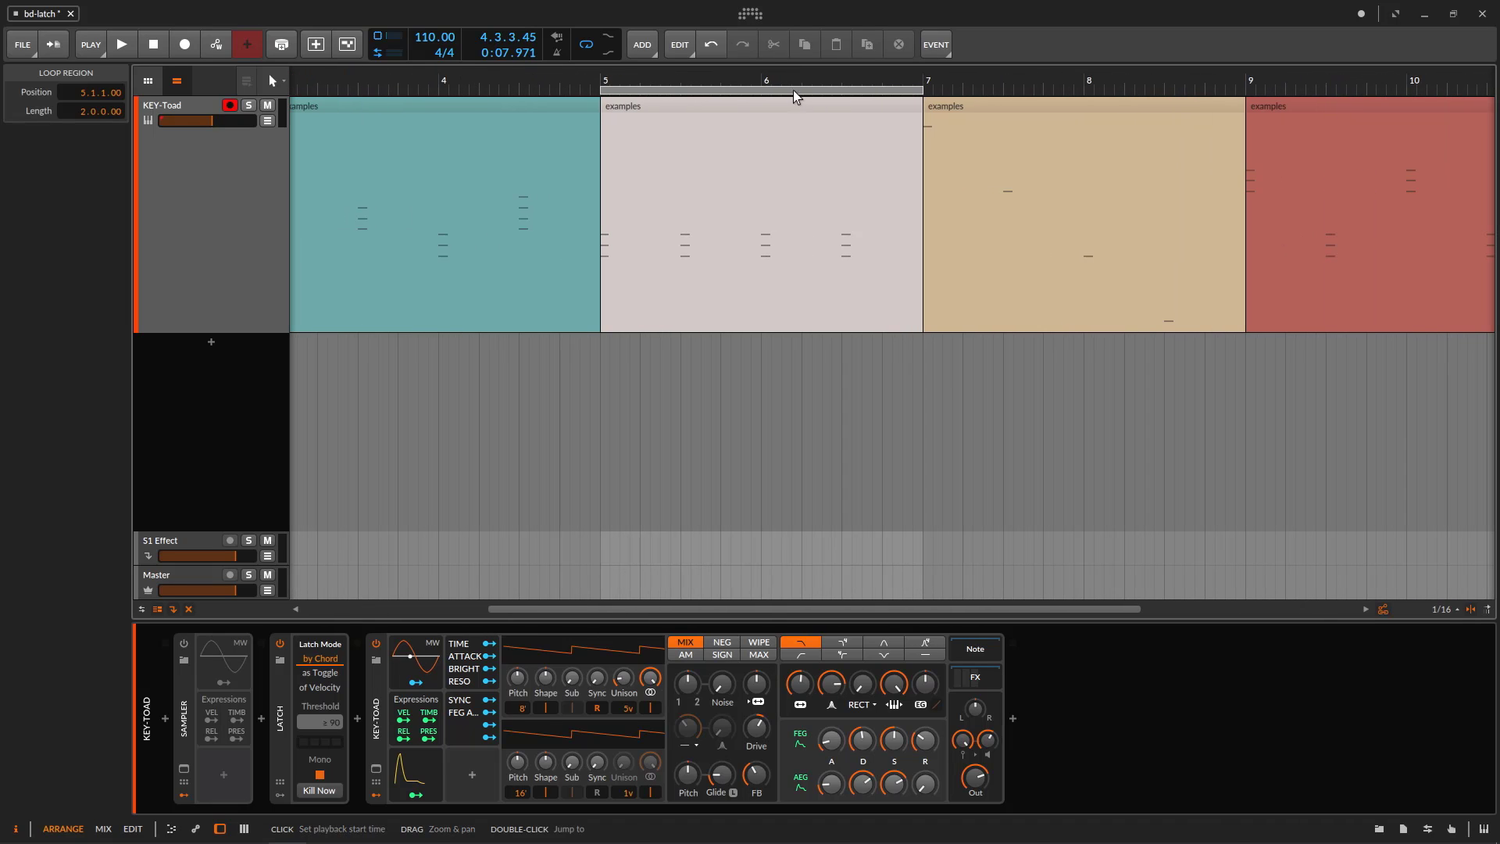
{"action": "double_click", "coordinate": [784, 100]}
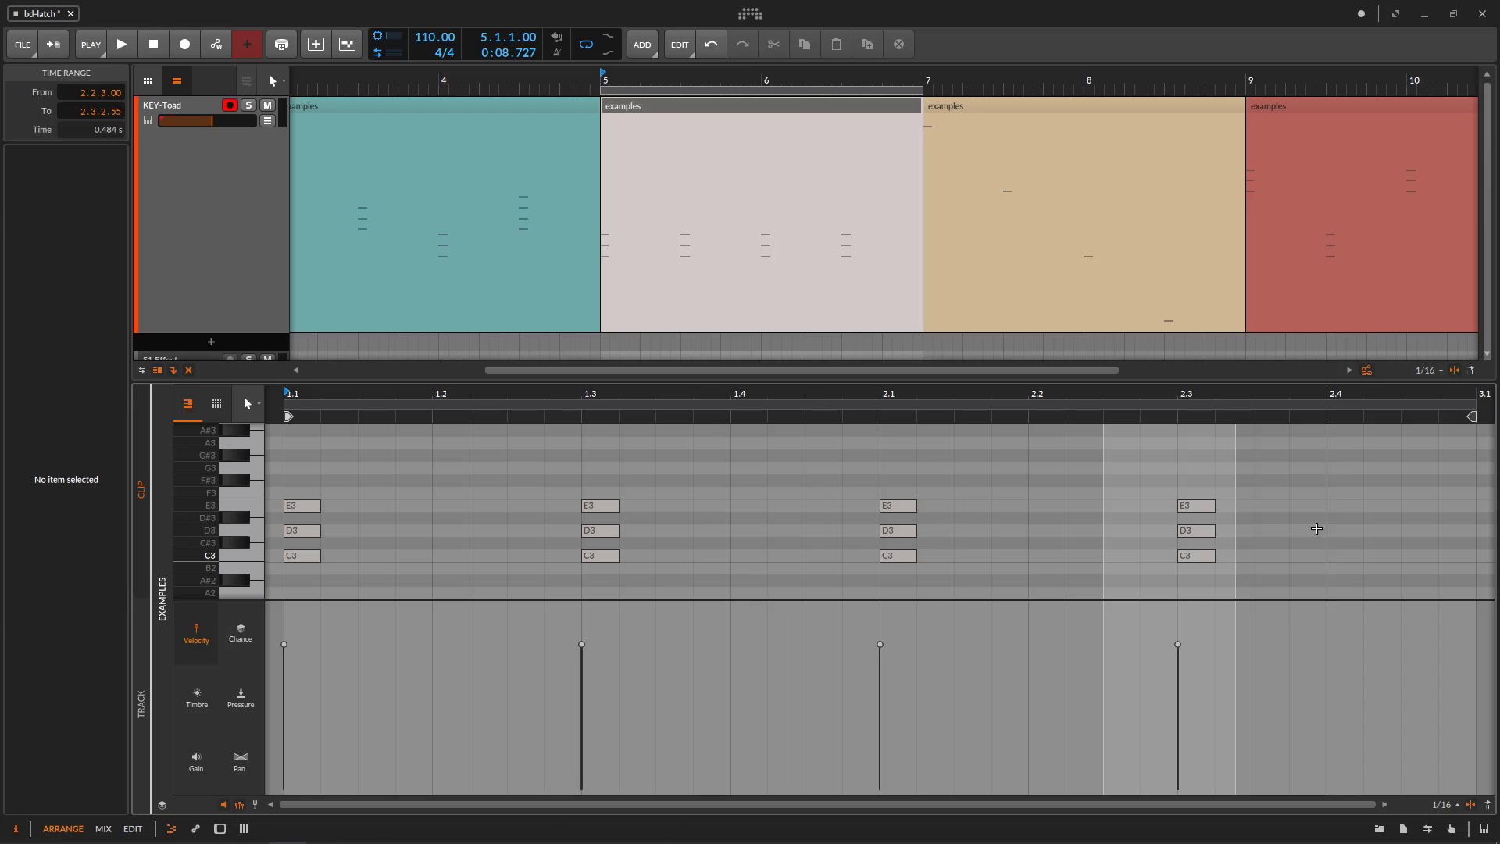
{"action": "double_click", "coordinate": [238, 217]}
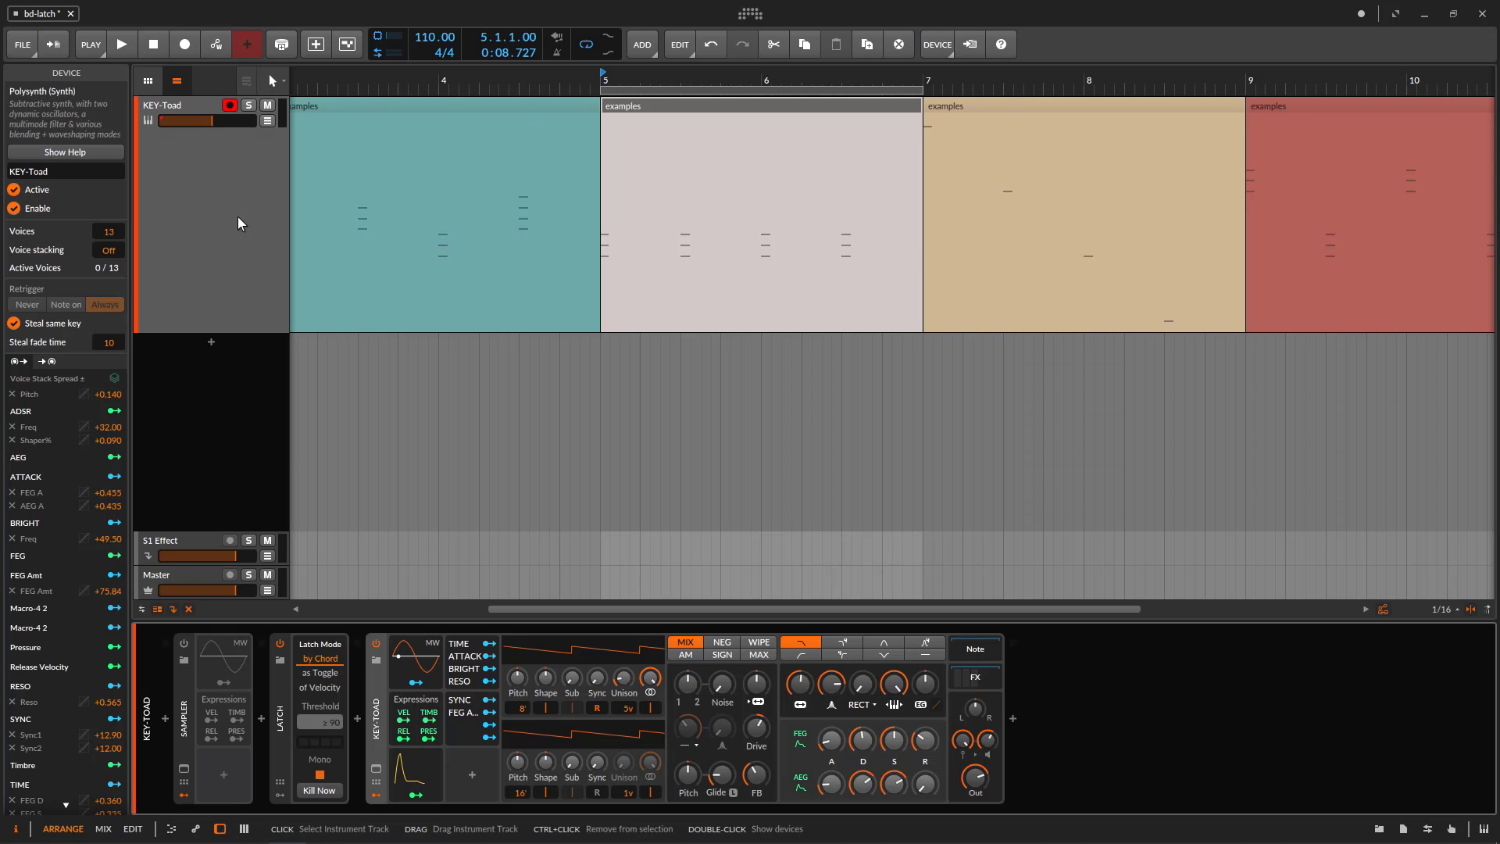
{"action": "left_click", "coordinate": [317, 675]}
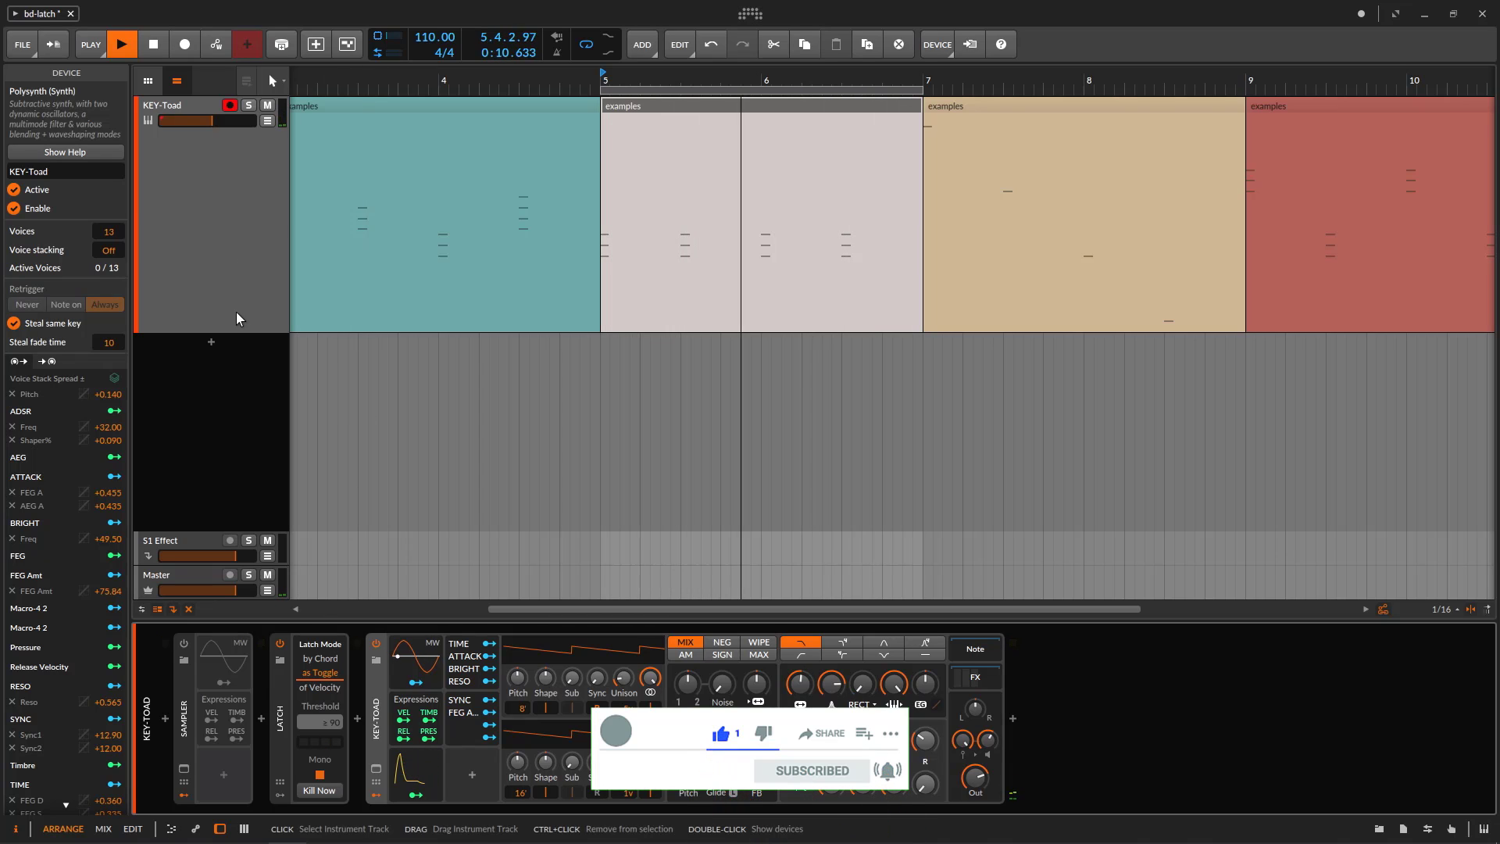
{"action": "key", "text": "space"}
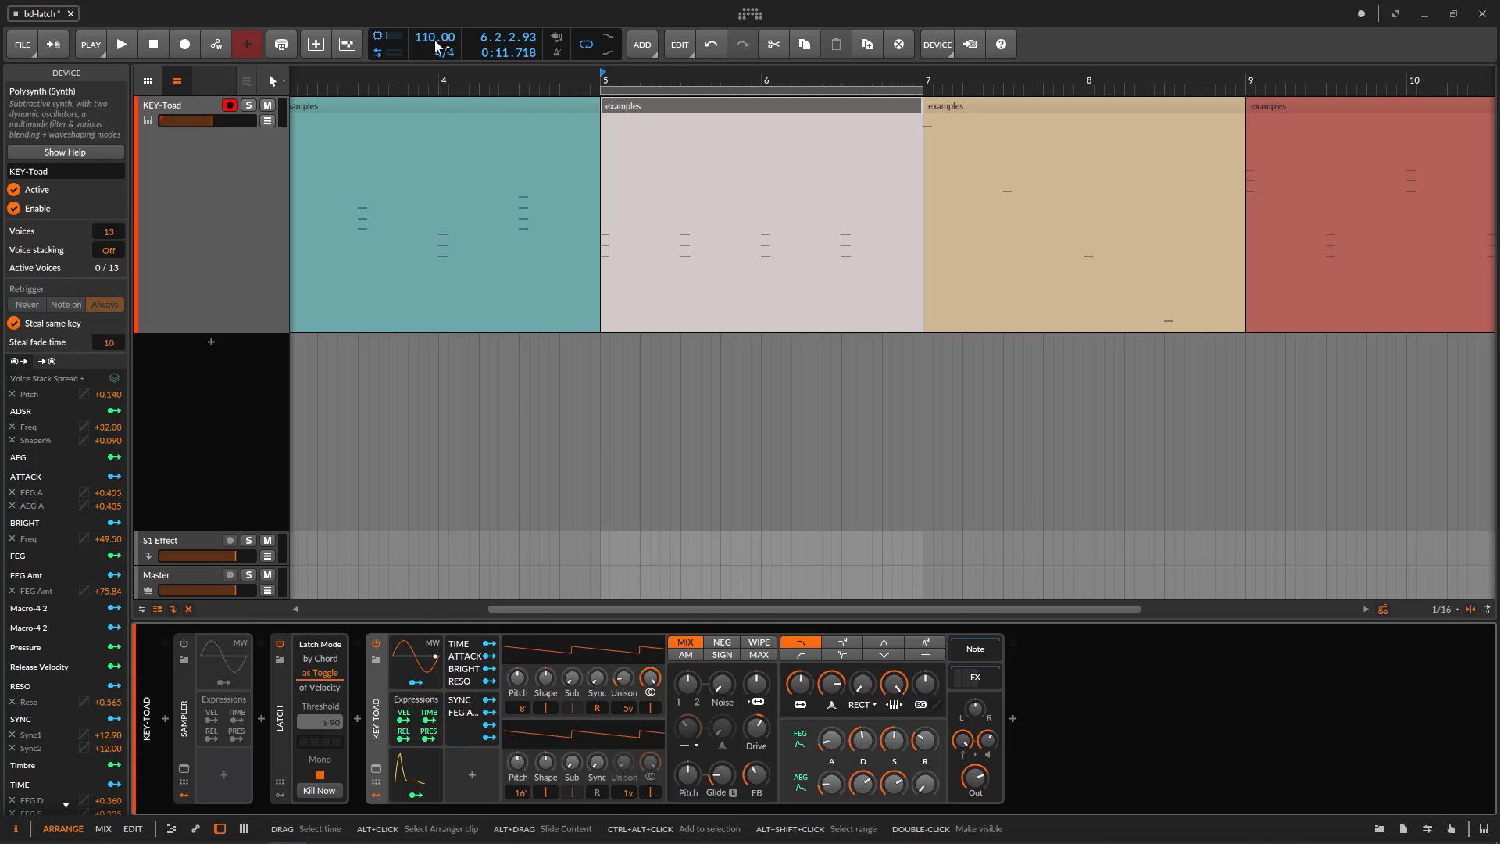
{"action": "left_click", "coordinate": [123, 45]}
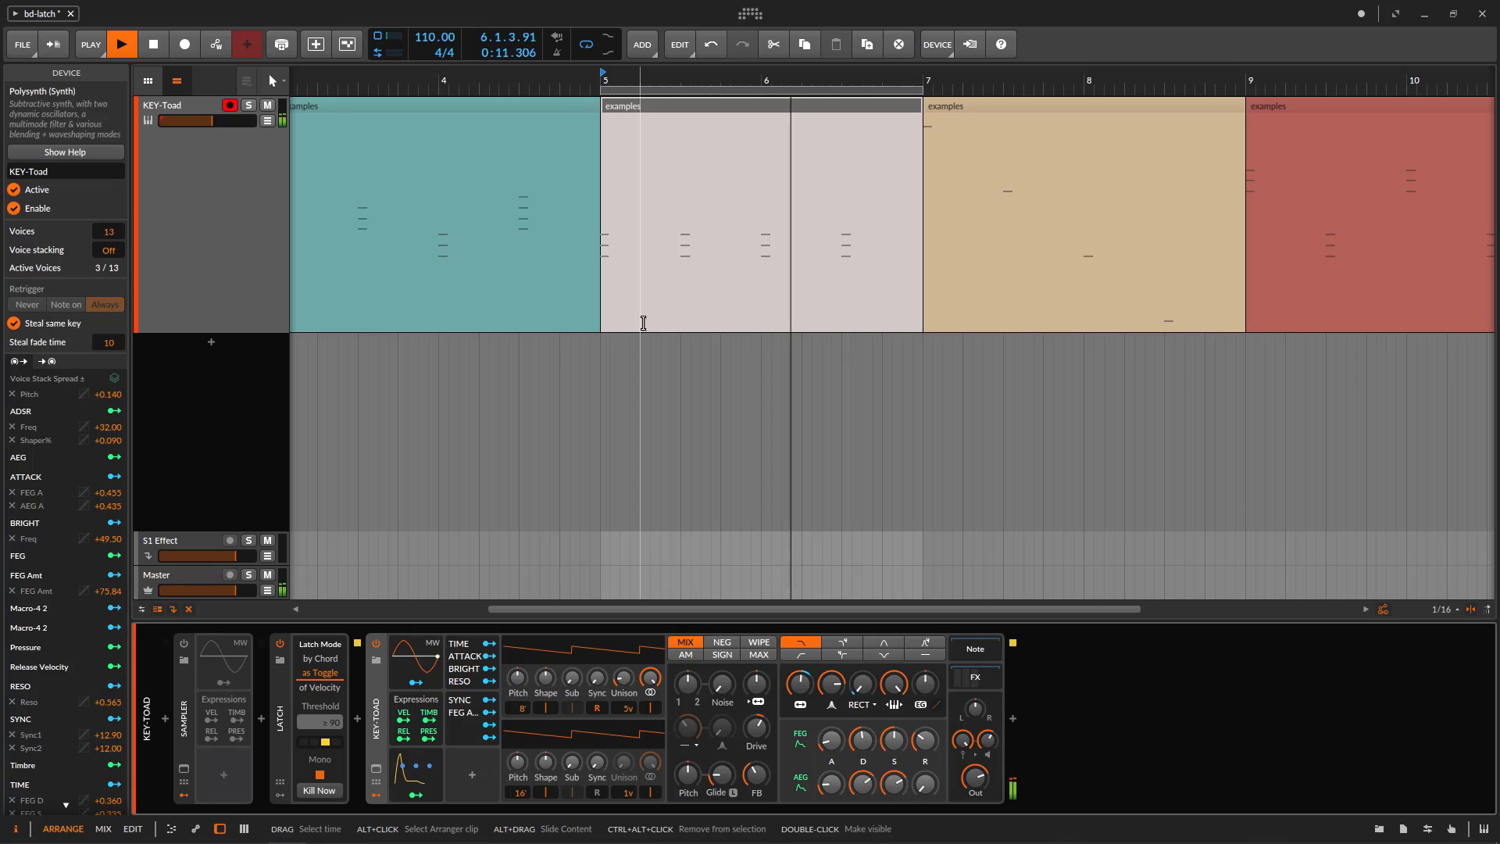
{"action": "key", "text": "space"}
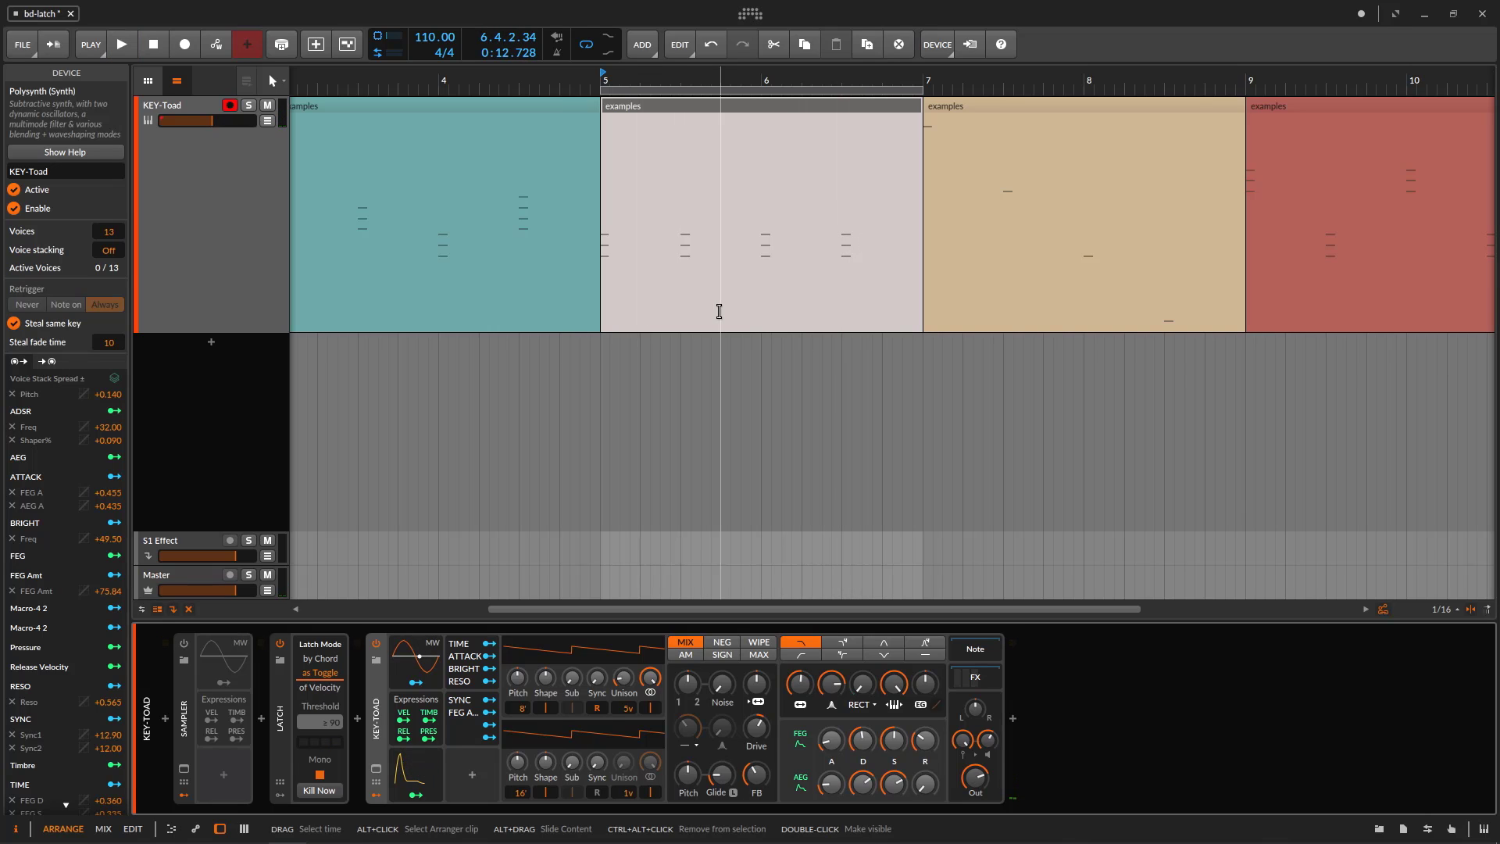
{"action": "left_click_drag", "start_coordinate": [802, 90], "coordinate": [1127, 92]}
{"action": "scroll", "coordinate": [854, 133], "scroll_direction": "right", "scroll_amount": 5}
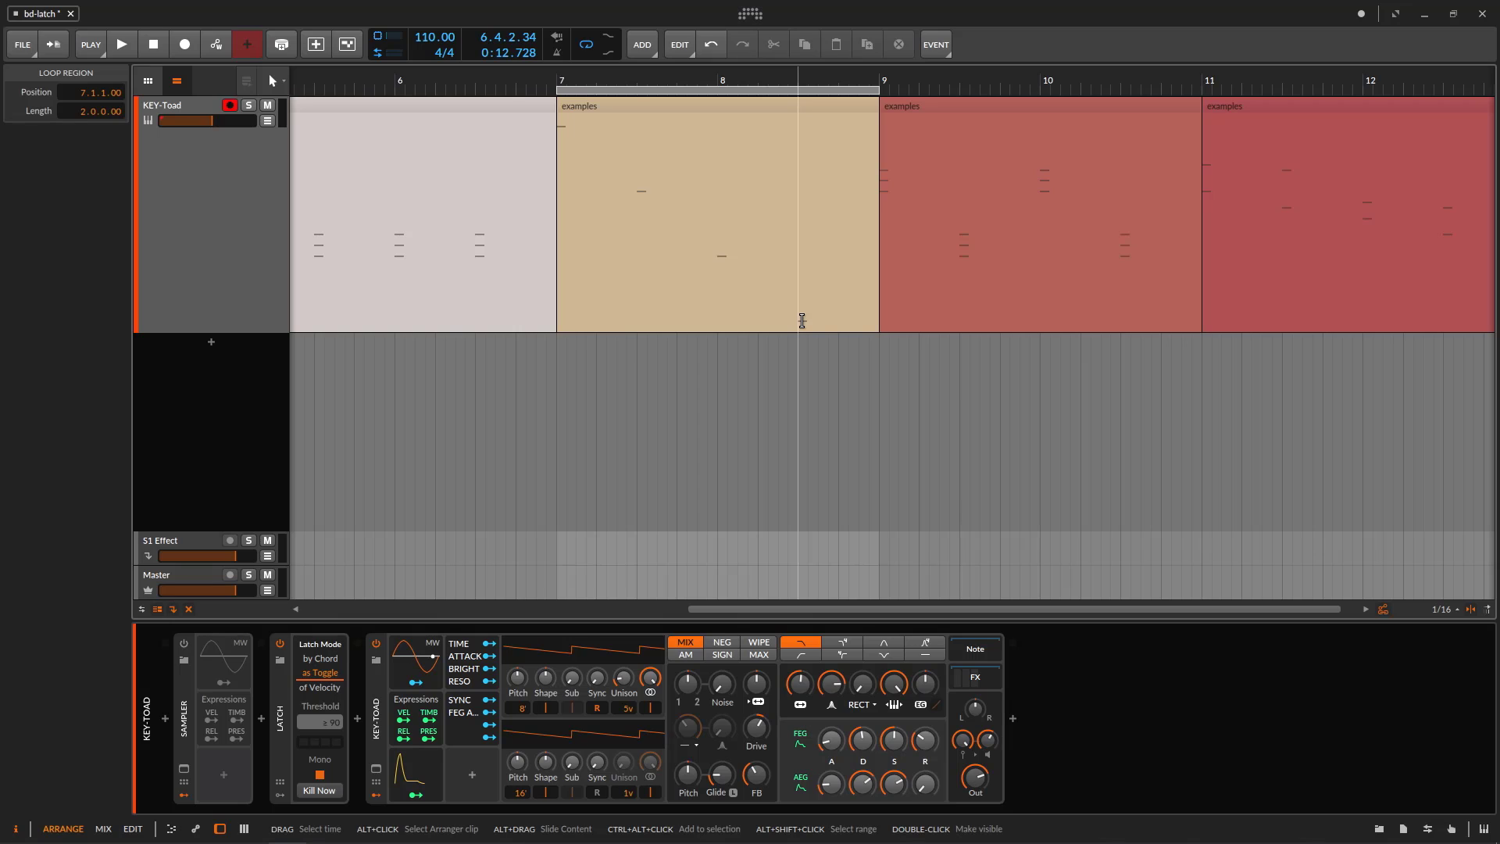
{"action": "left_click", "coordinate": [559, 77]}
{"action": "key", "text": "space"}
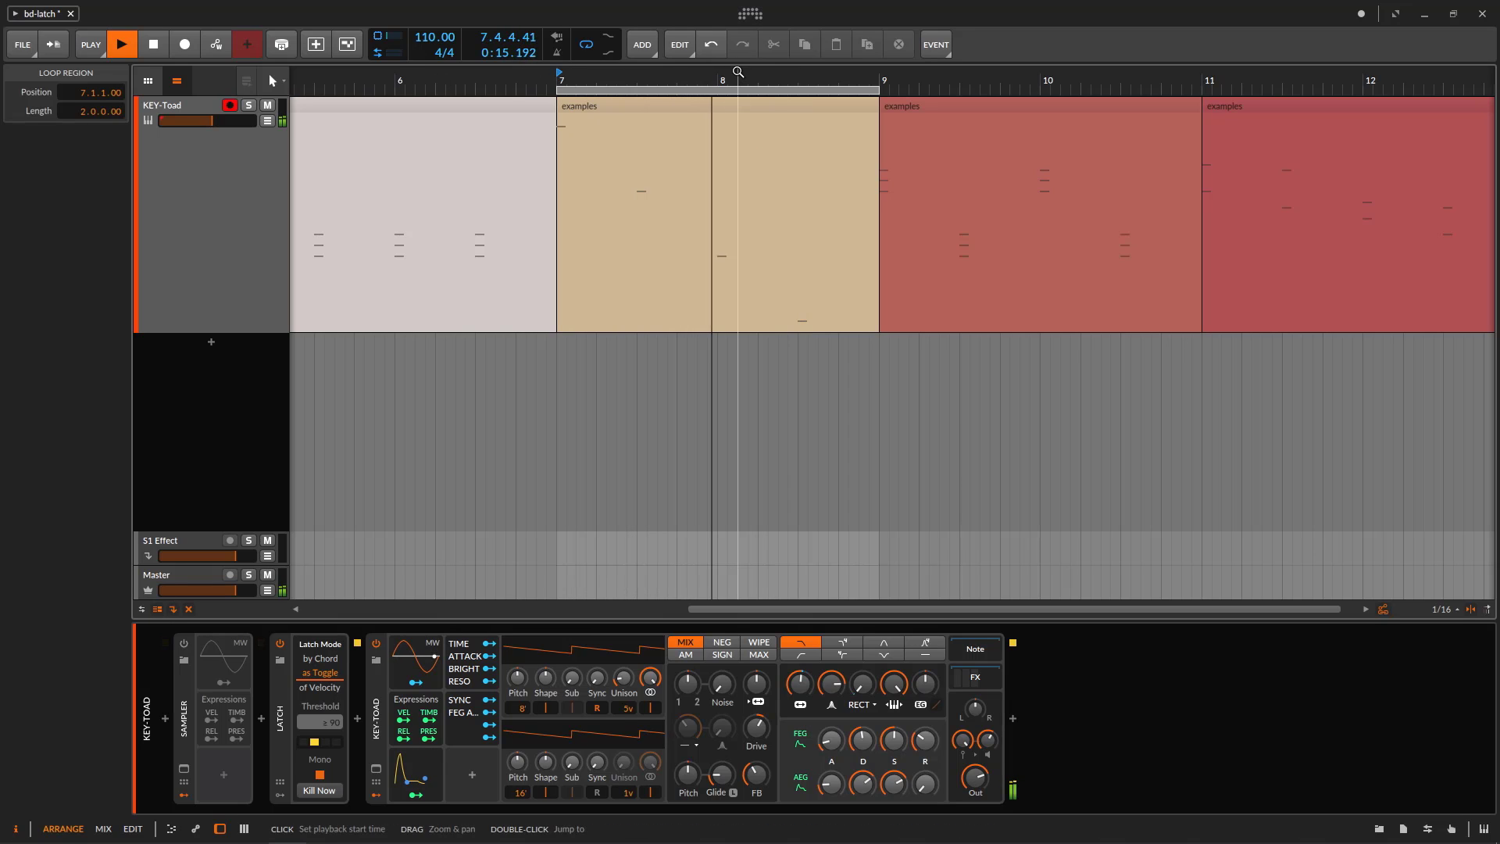
{"action": "key", "text": "space"}
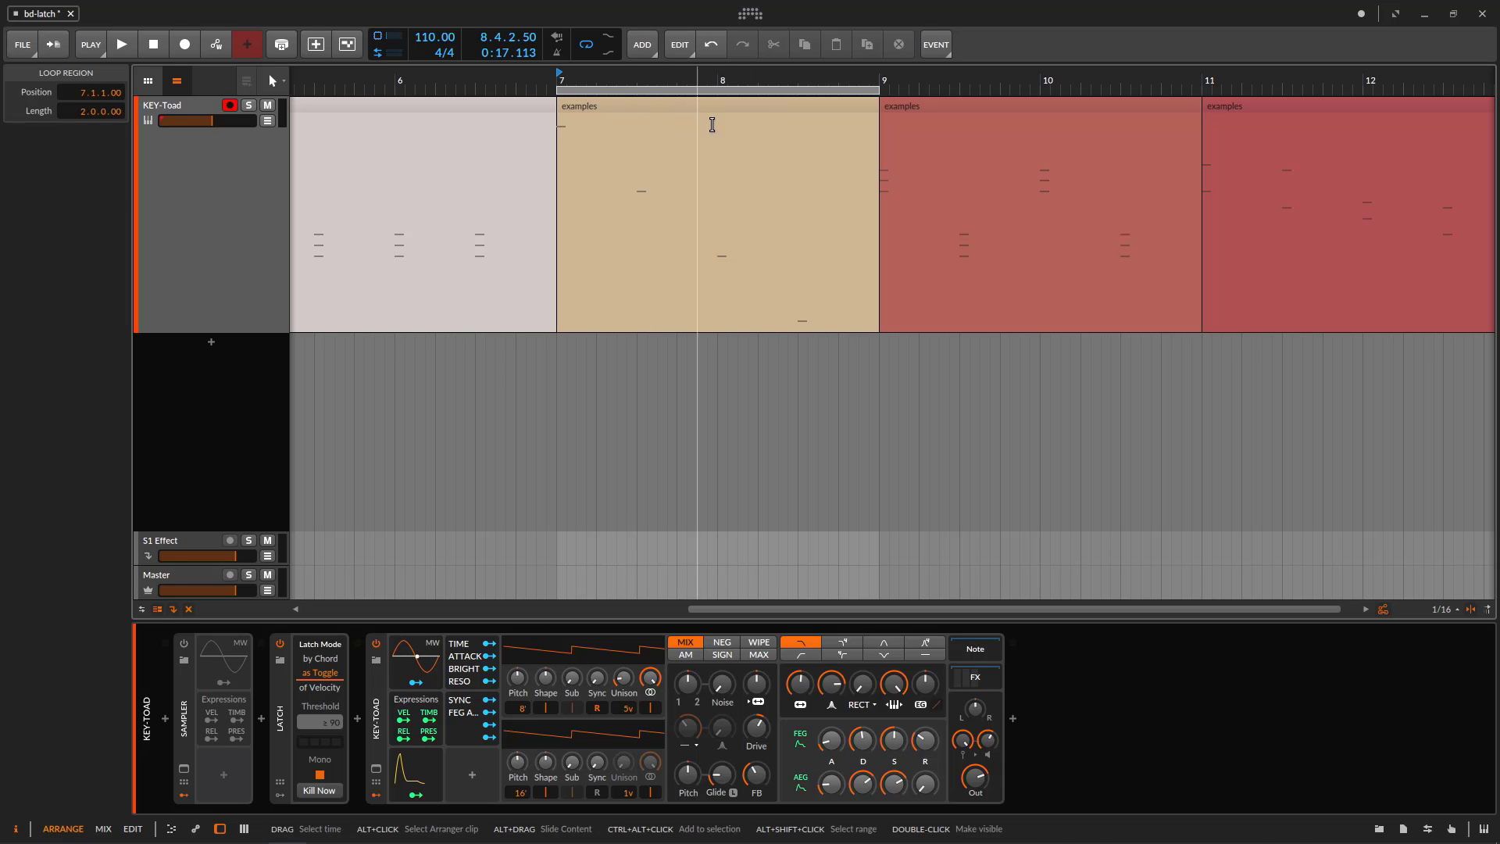
{"action": "key", "text": "space"}
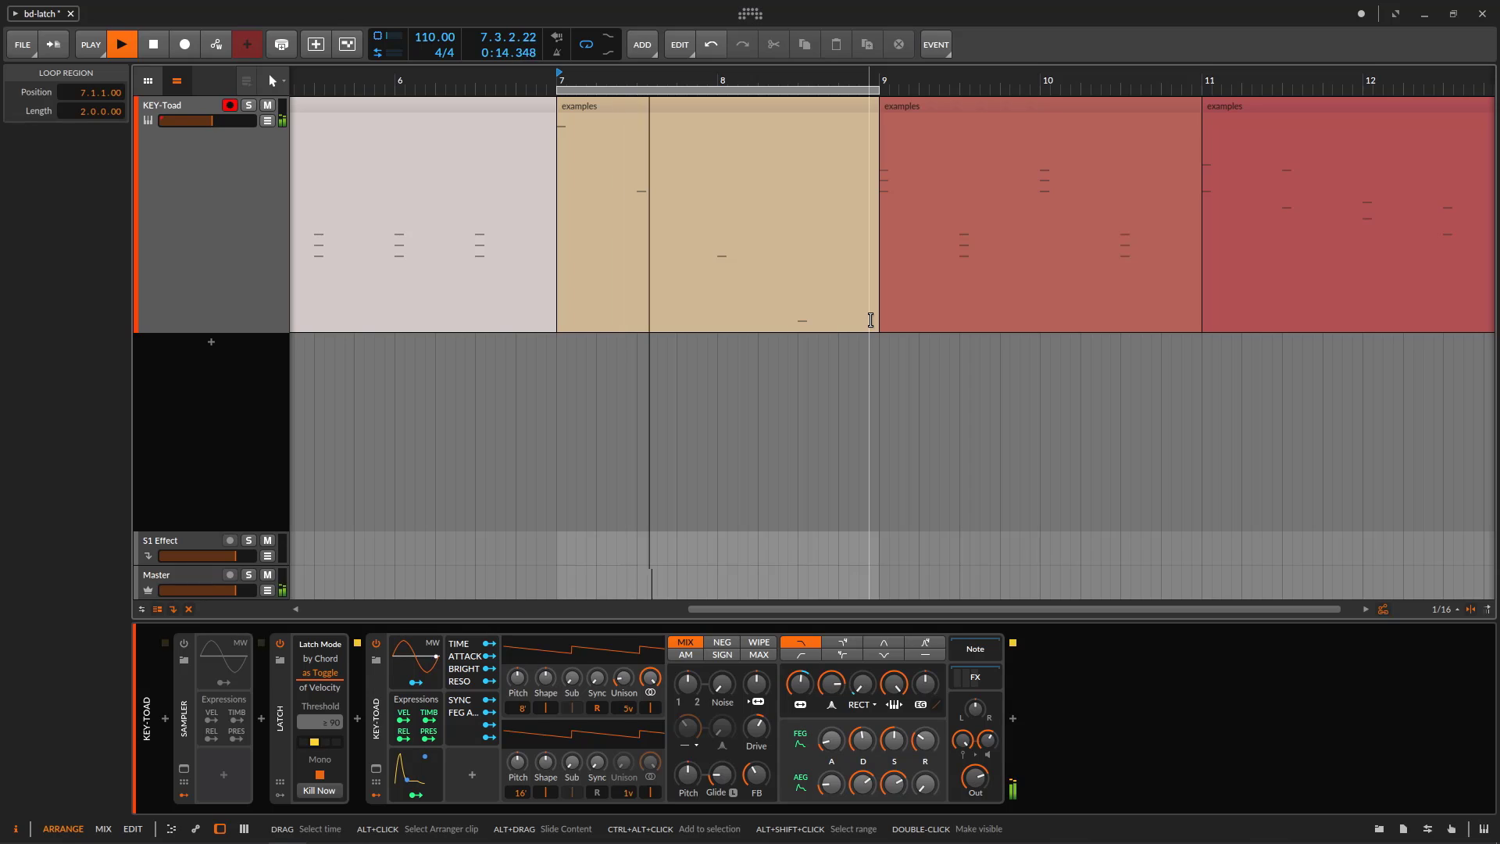
{"action": "key", "text": "space"}
{"action": "key", "text": "space"}
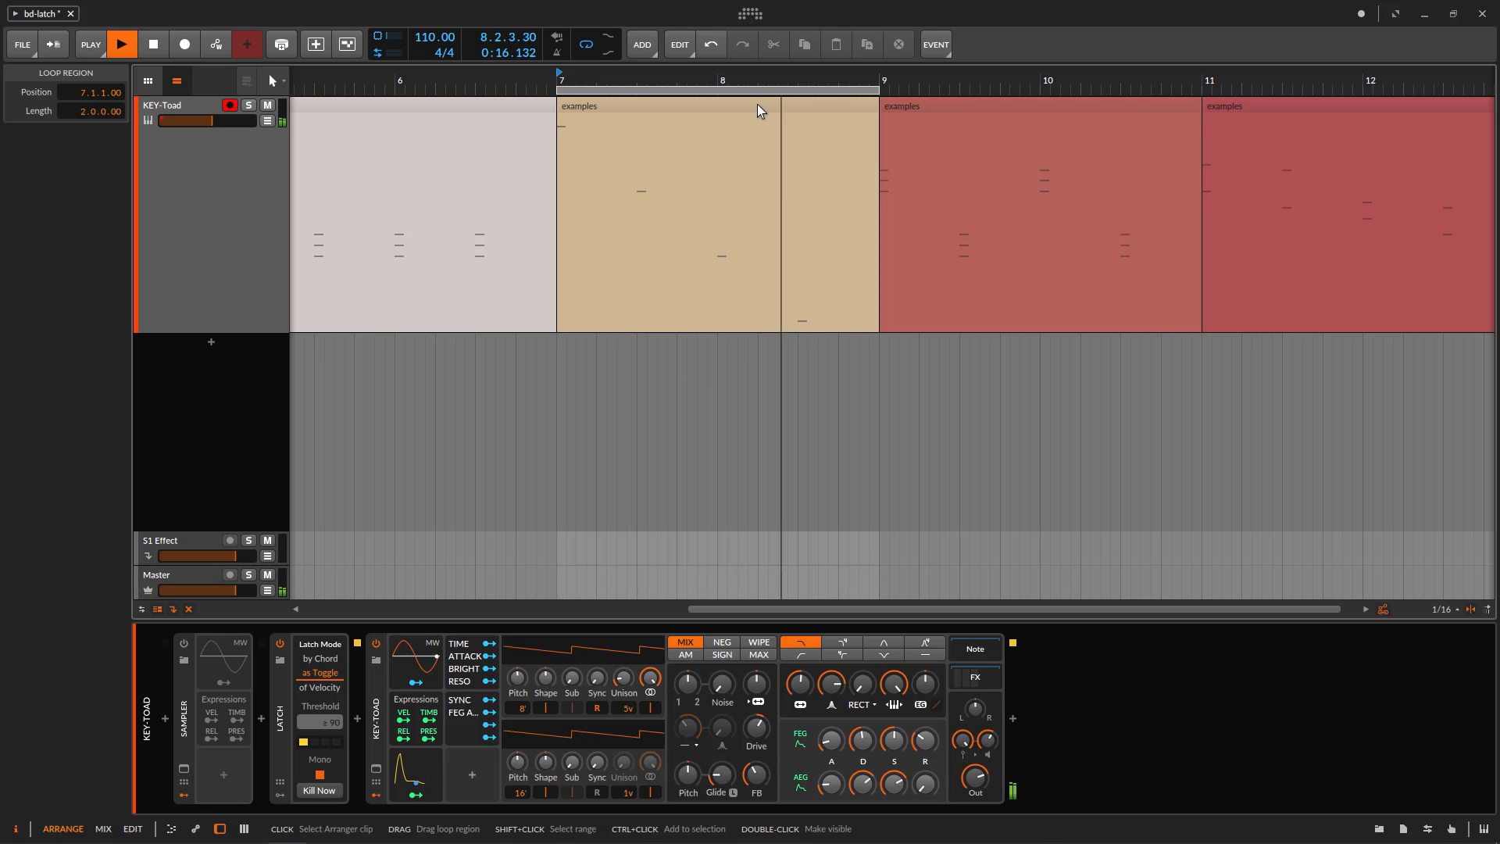
{"action": "key", "text": "space"}
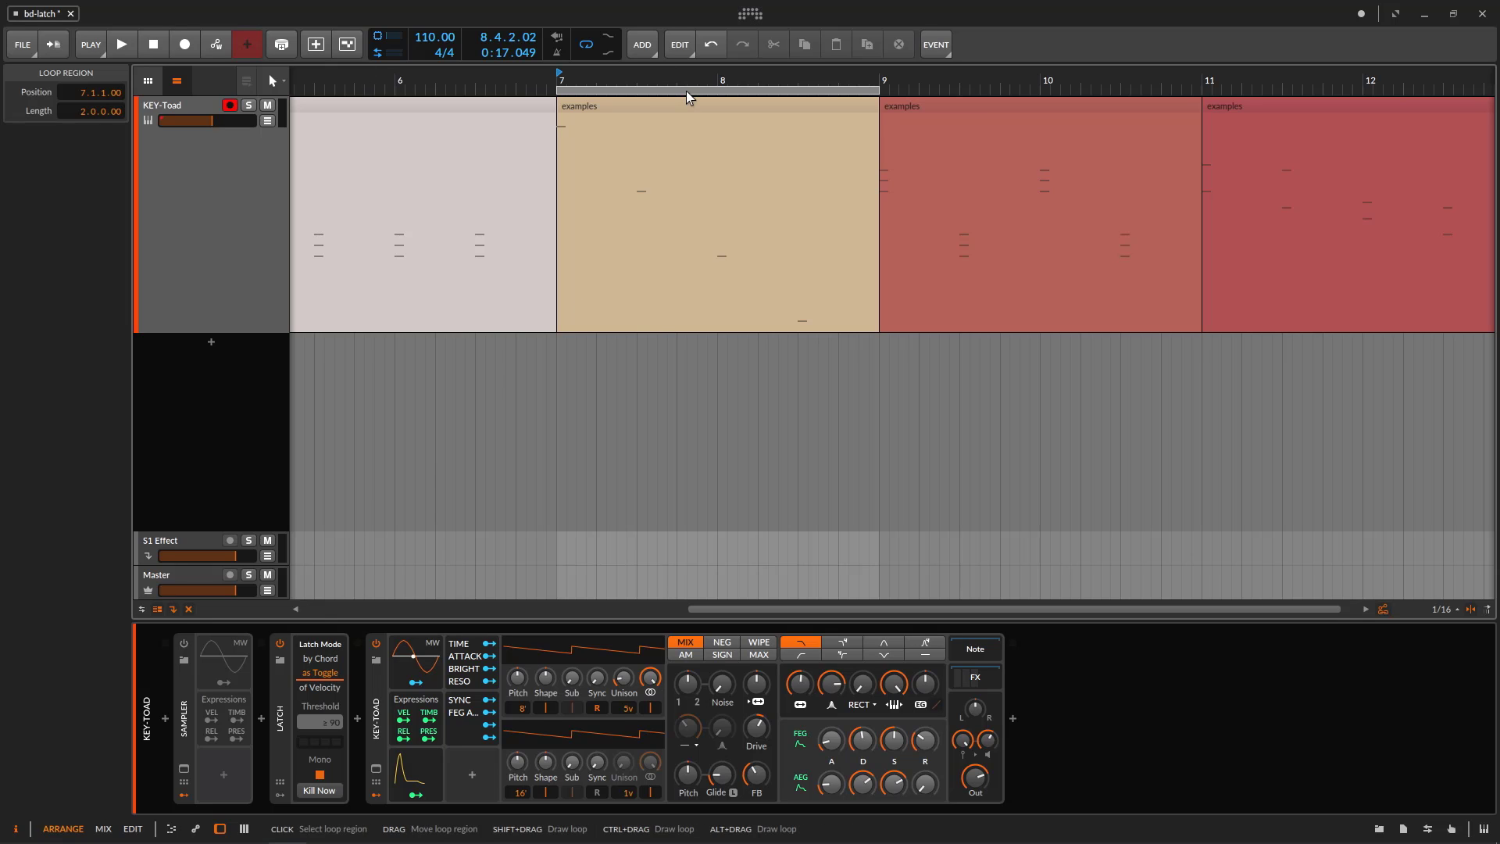
Step: Loop bars 9–11 and set the Latch mode to of Velocity
{"action": "left_click_drag", "start_coordinate": [686, 90], "coordinate": [601, 168]}
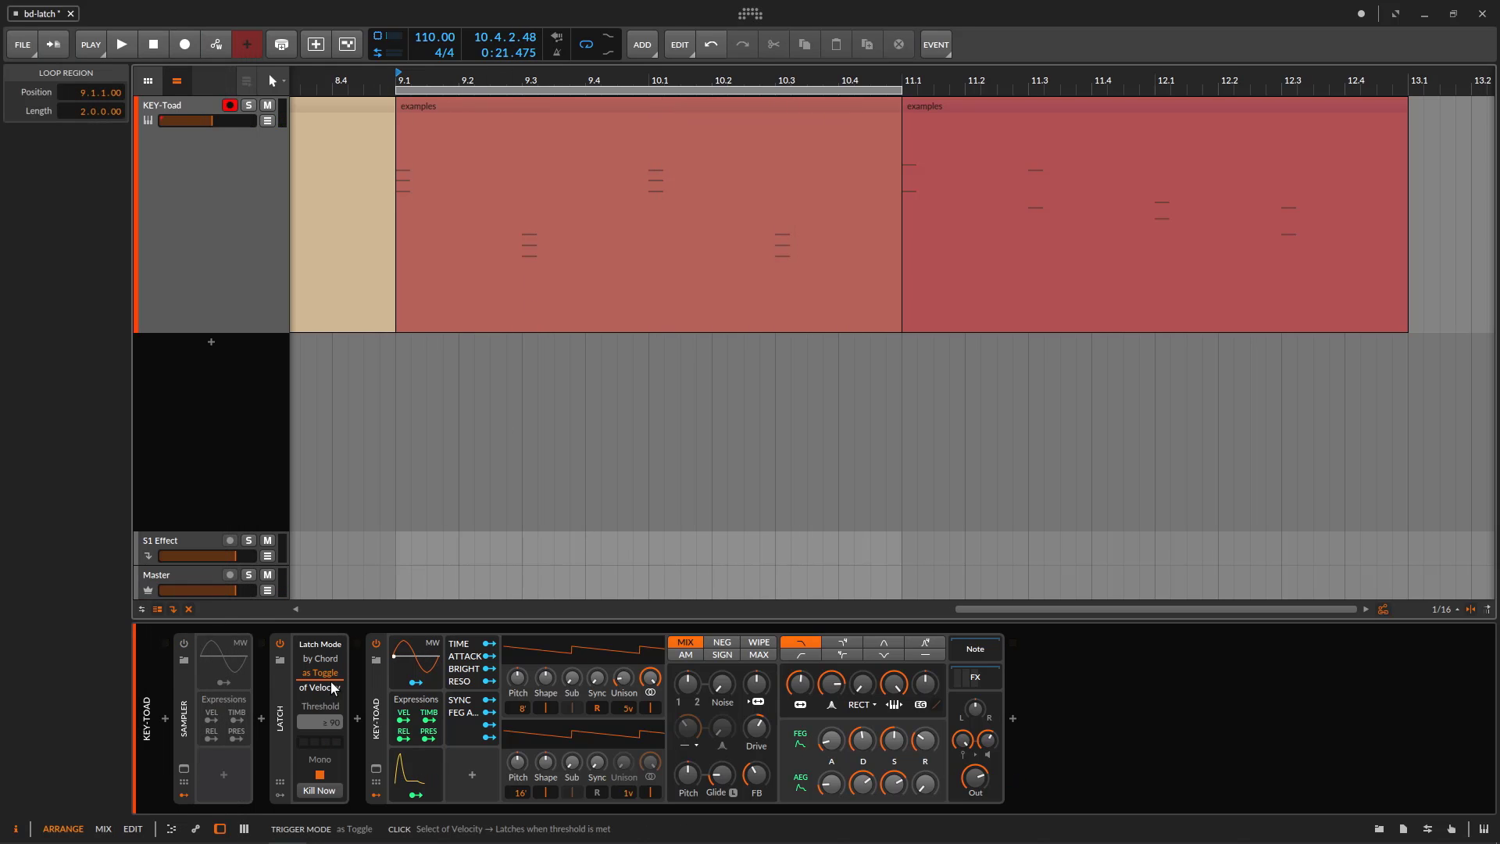
{"action": "left_click", "coordinate": [326, 689]}
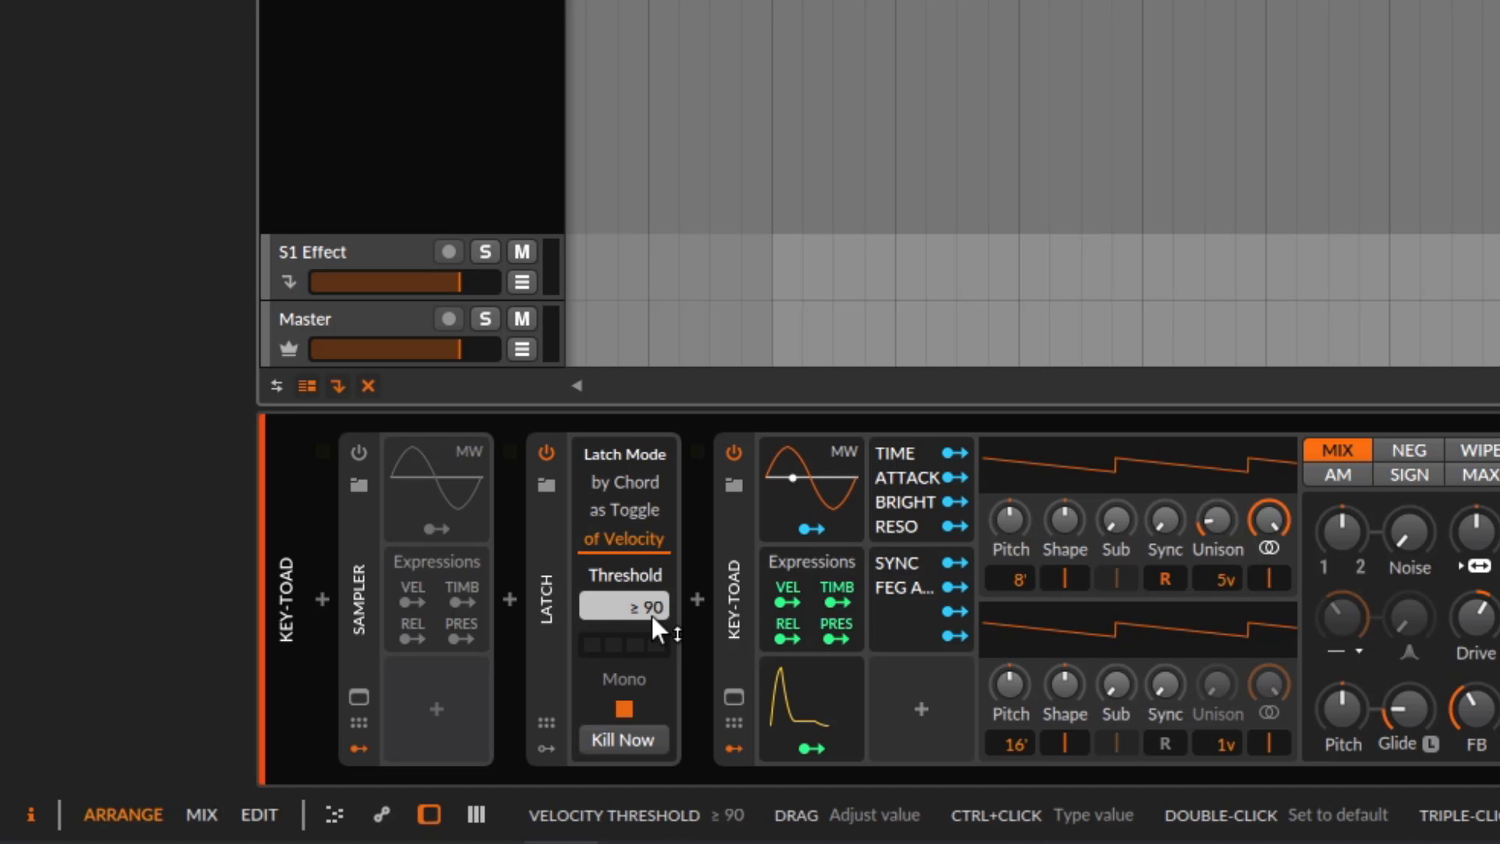
Step: Raise the velocity threshold to ≥ 91 and check the velocities of the first two chords
{"action": "left_click_drag", "start_coordinate": [652, 616], "coordinate": [652, 603]}
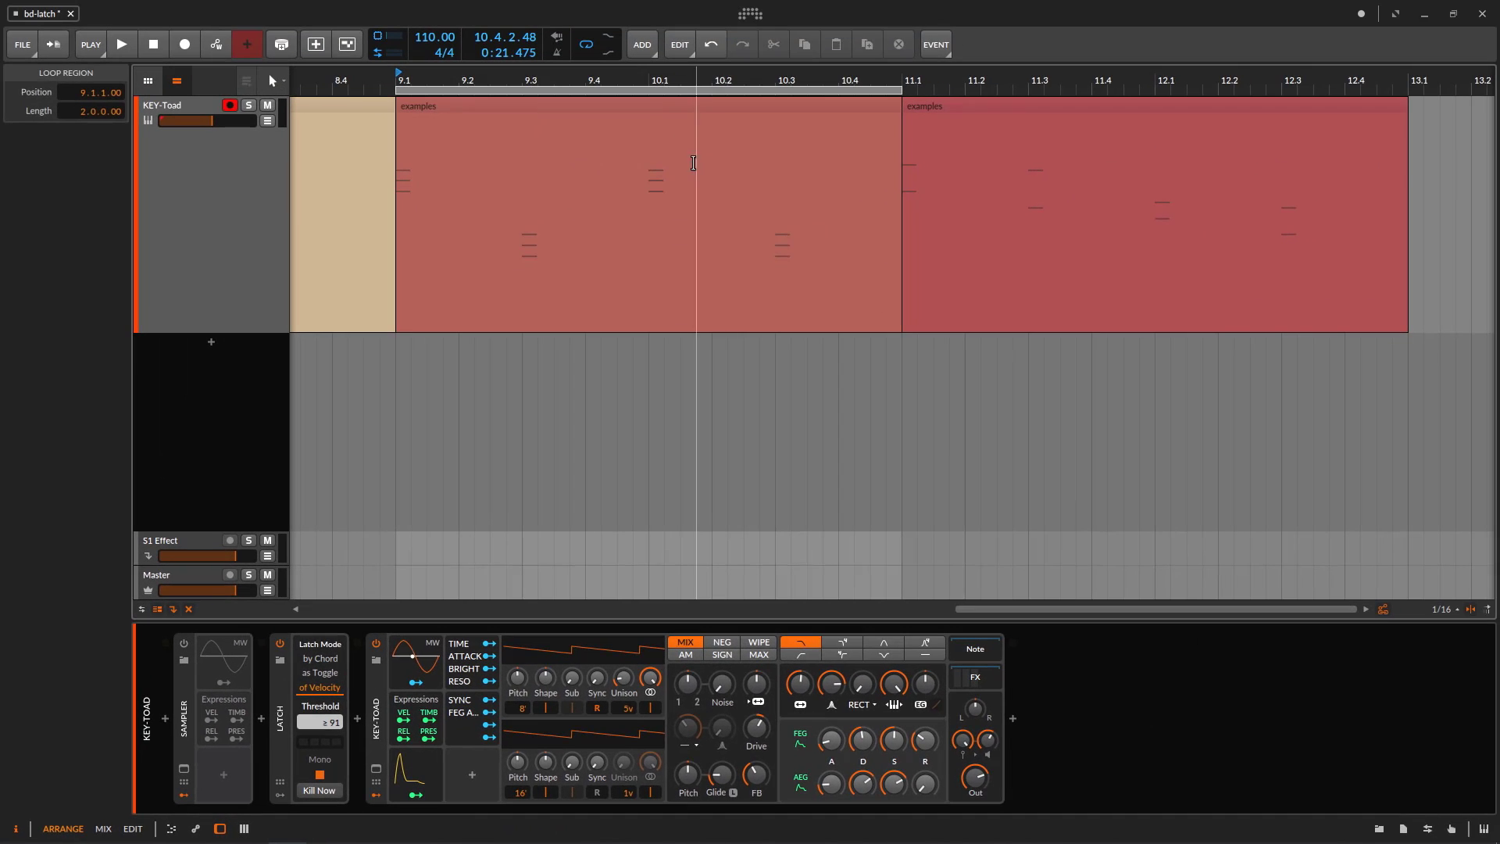
{"action": "double_click", "coordinate": [663, 106]}
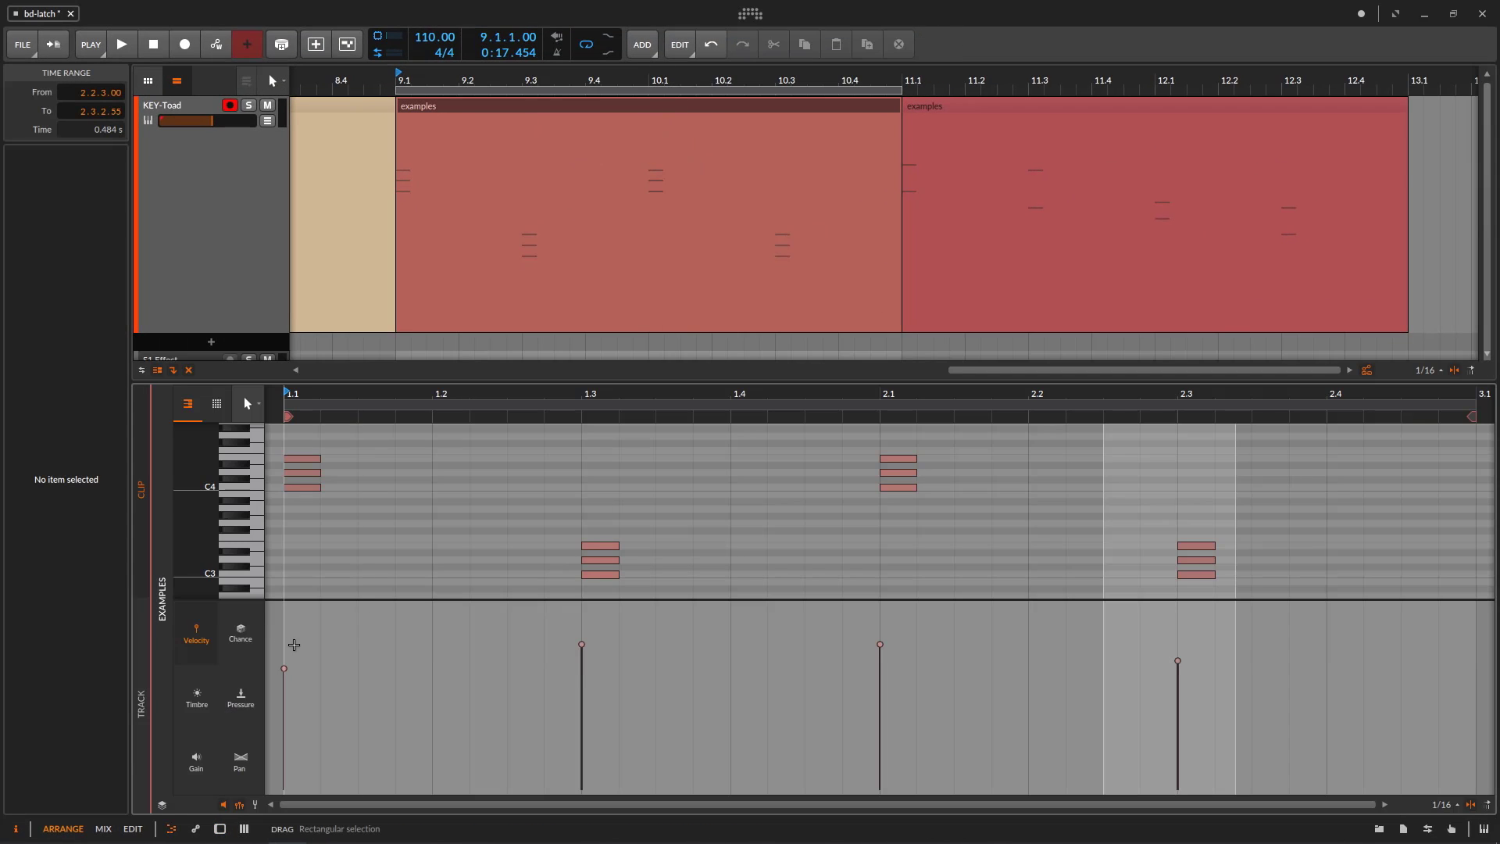
{"action": "left_click_drag", "start_coordinate": [348, 663], "coordinate": [258, 662]}
{"action": "left_click_drag", "start_coordinate": [253, 674], "coordinate": [270, 672]}
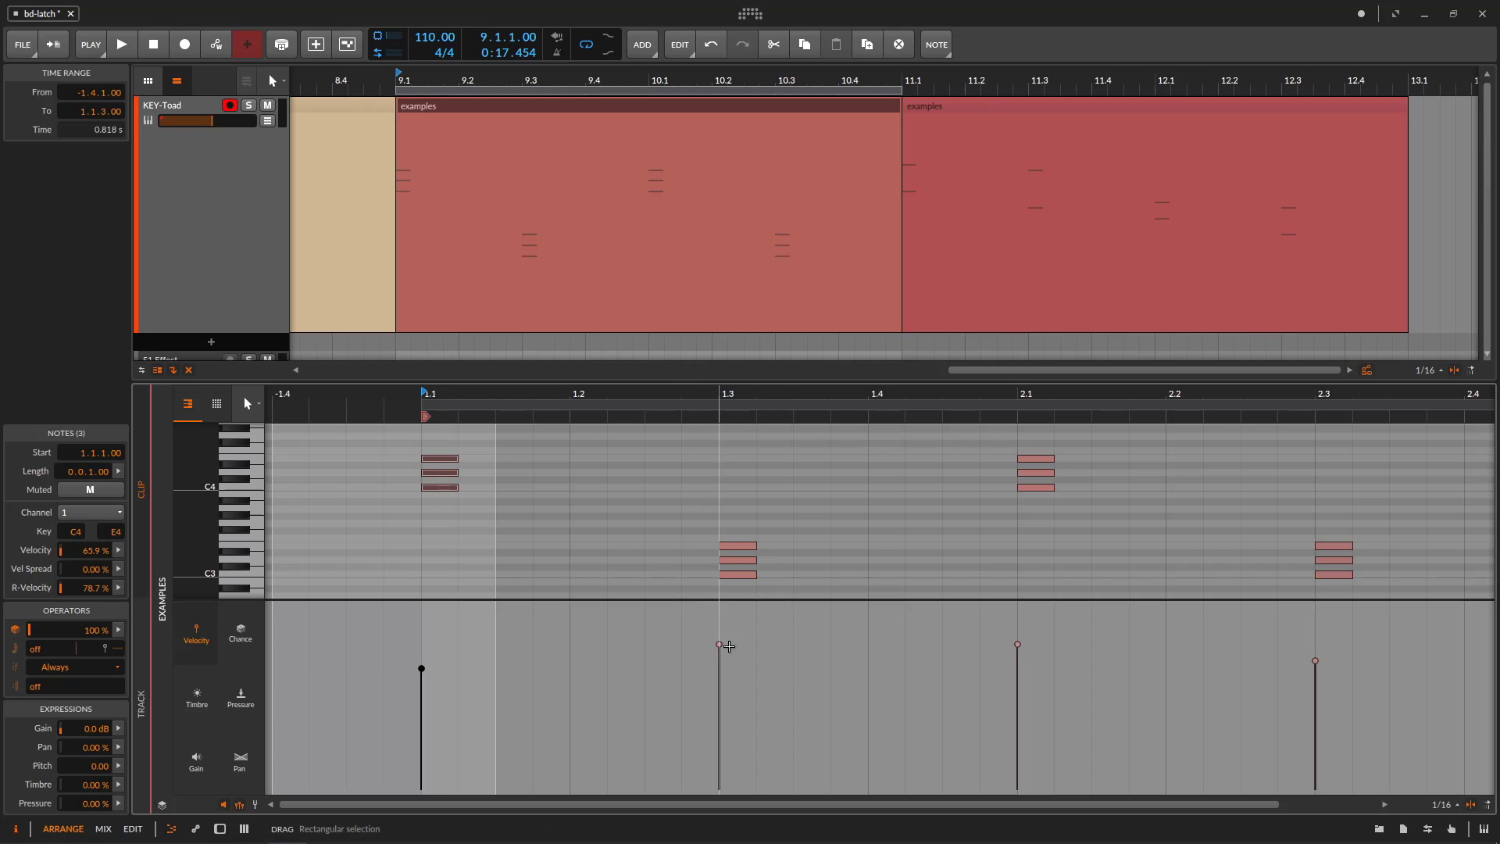
{"action": "left_click_drag", "start_coordinate": [677, 511], "coordinate": [779, 587]}
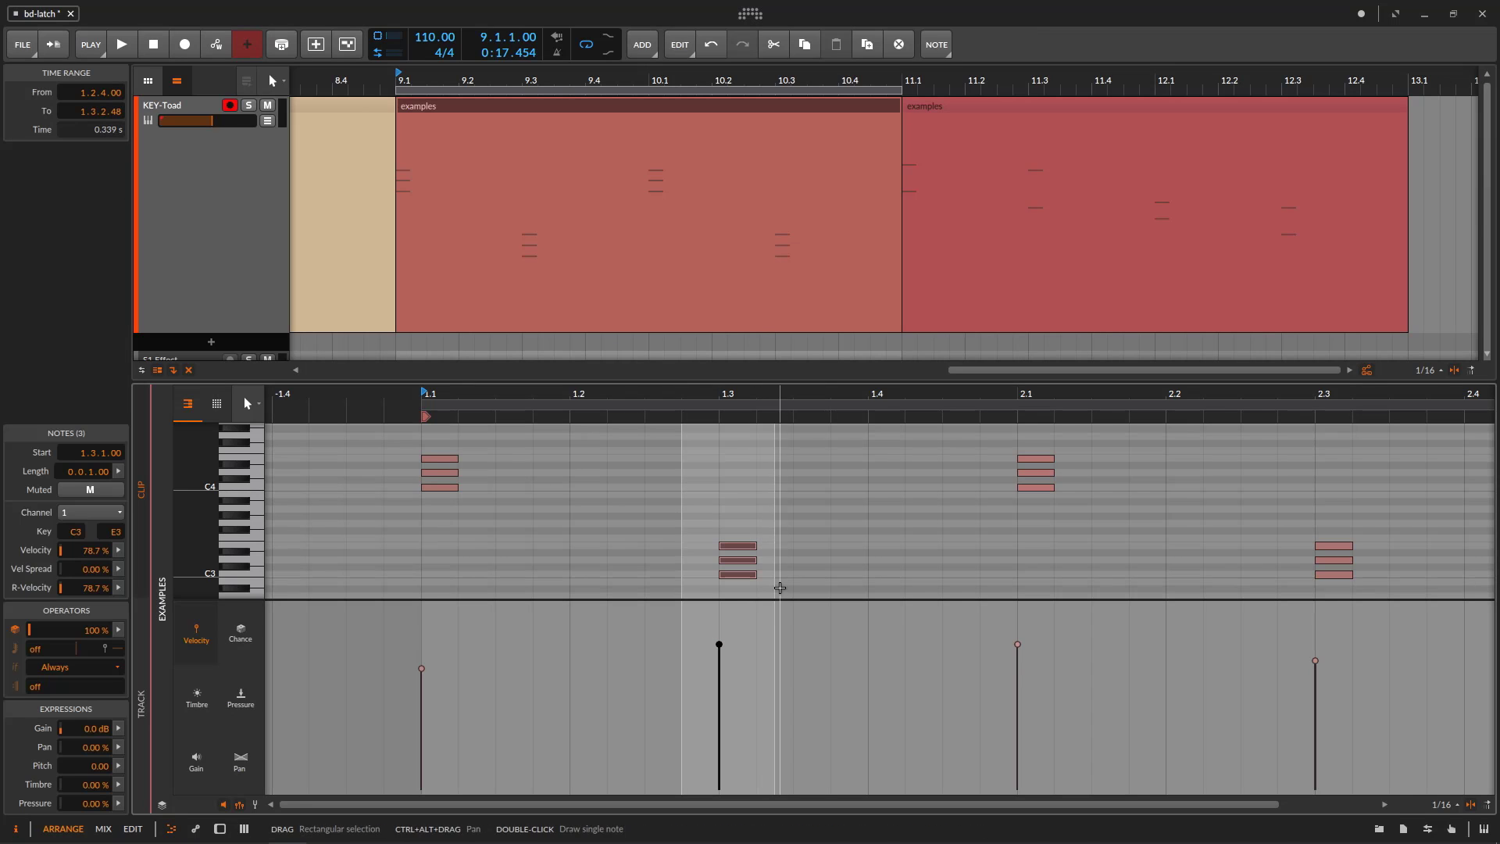
{"action": "left_click", "coordinate": [213, 184]}
{"action": "key", "text": "d"}
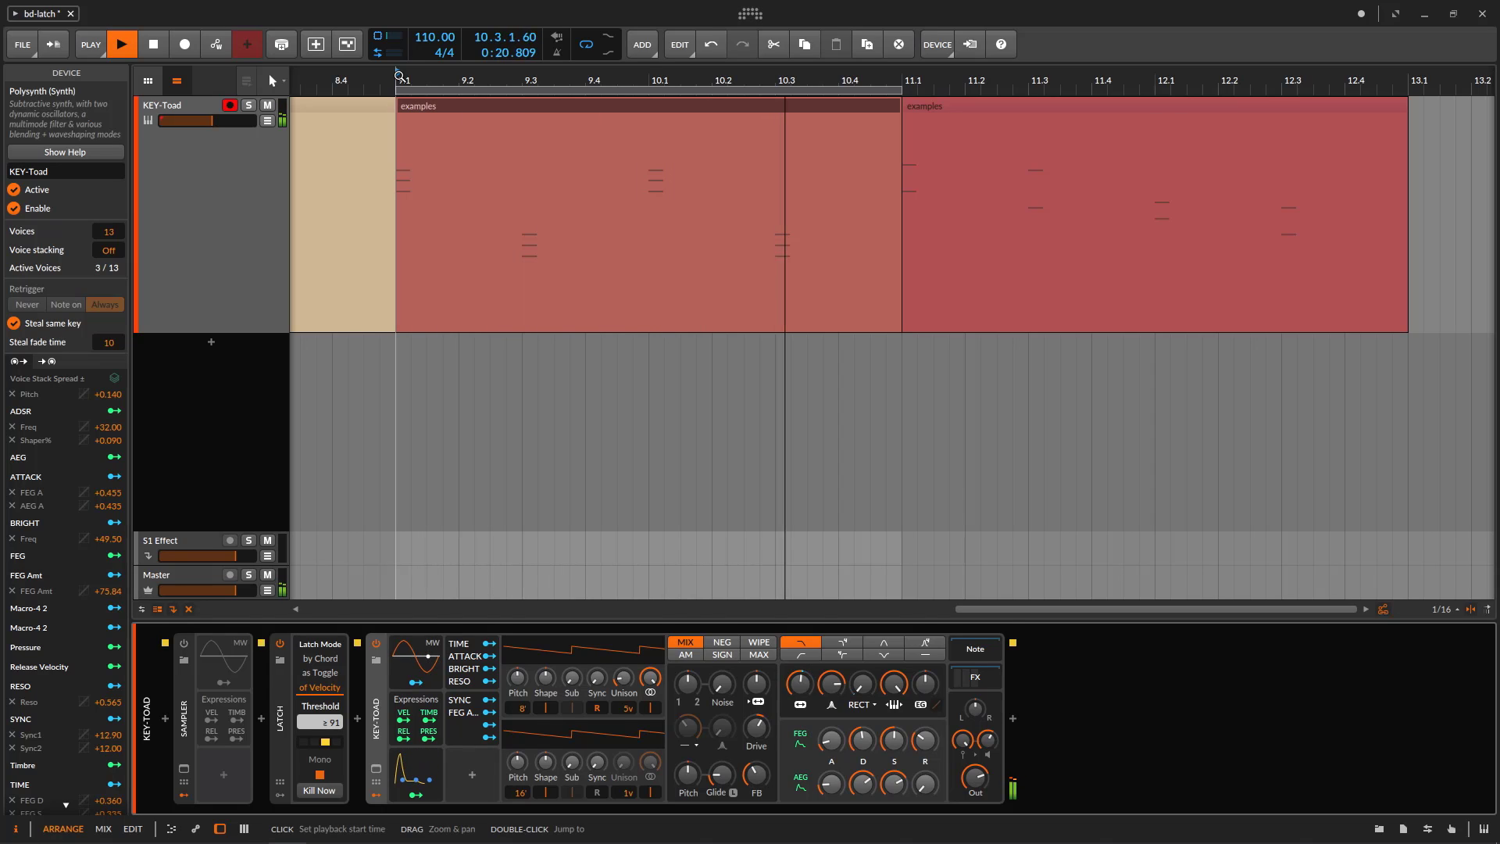
Step: Stop playback and recheck the velocities of the chords at 1.1 and 2.3
{"action": "key", "text": "space"}
{"action": "double_click", "coordinate": [503, 109]}
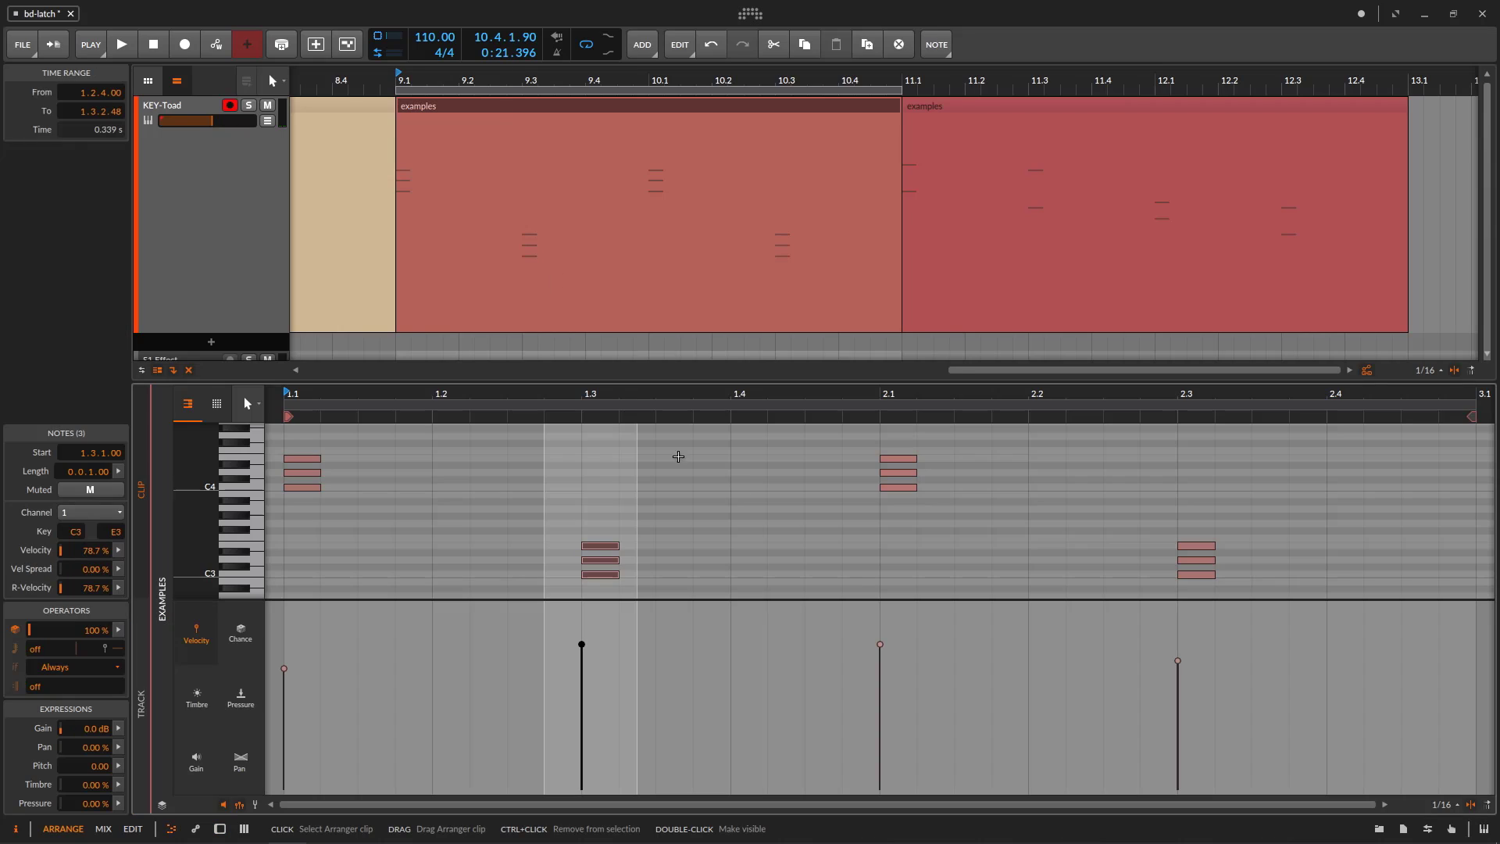
{"action": "left_click_drag", "start_coordinate": [392, 529], "coordinate": [309, 442]}
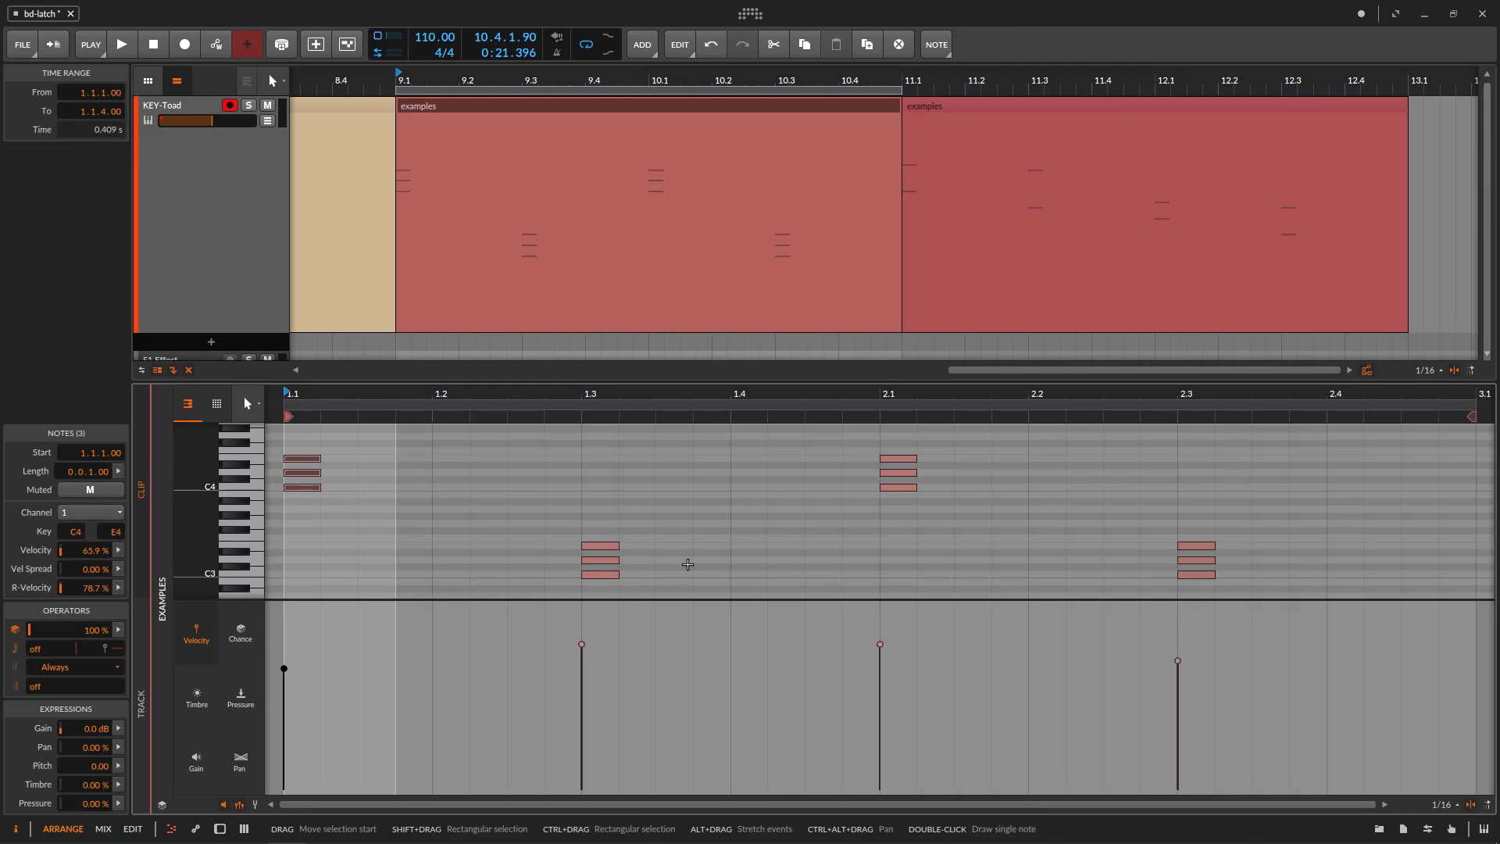
{"action": "left_click_drag", "start_coordinate": [1142, 526], "coordinate": [1283, 598]}
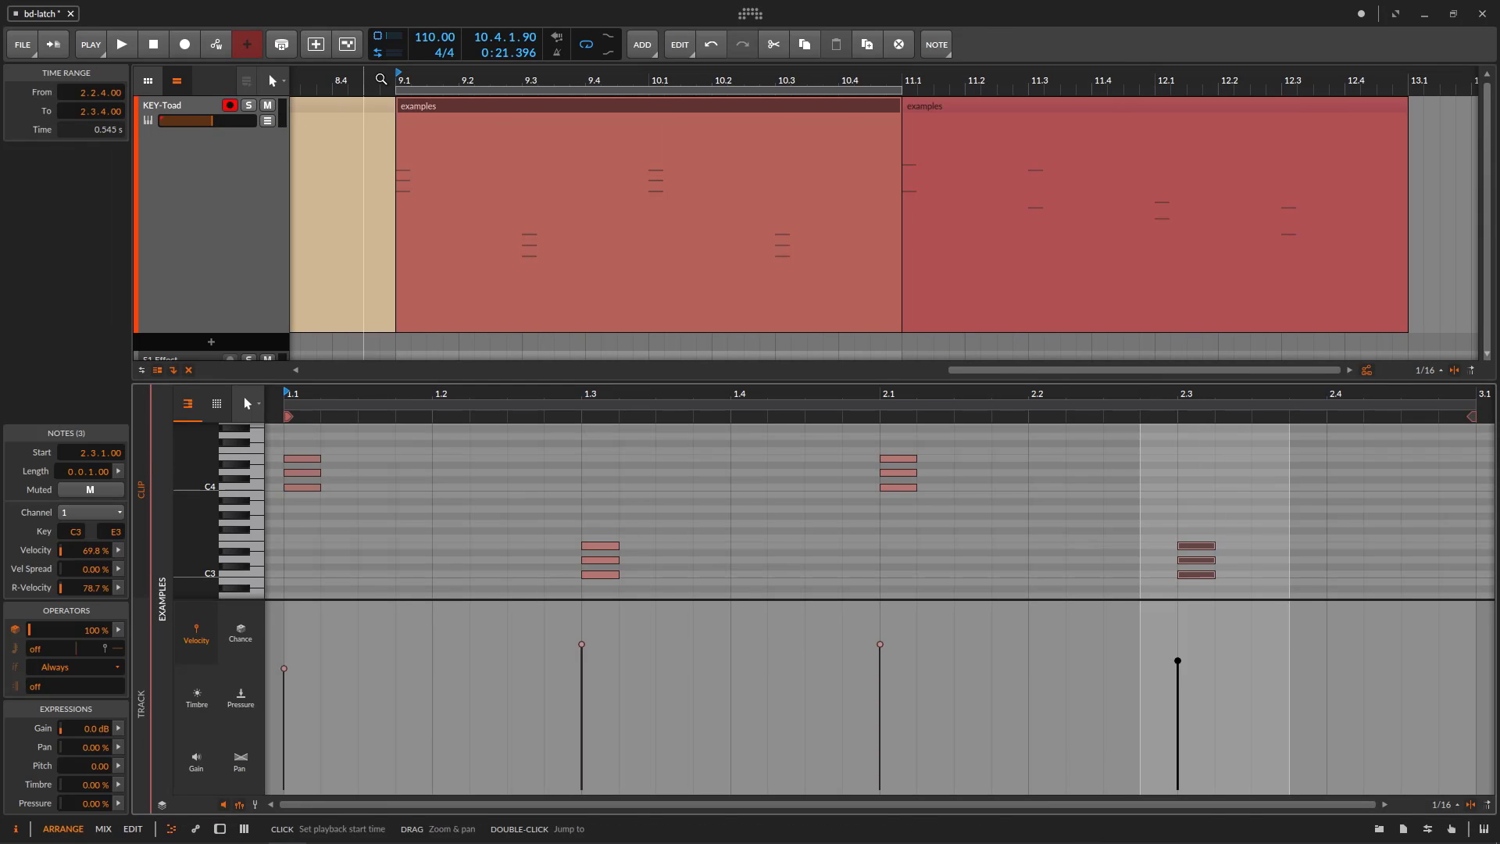
{"action": "left_click", "coordinate": [244, 229]}
{"action": "double_click", "coordinate": [253, 184]}
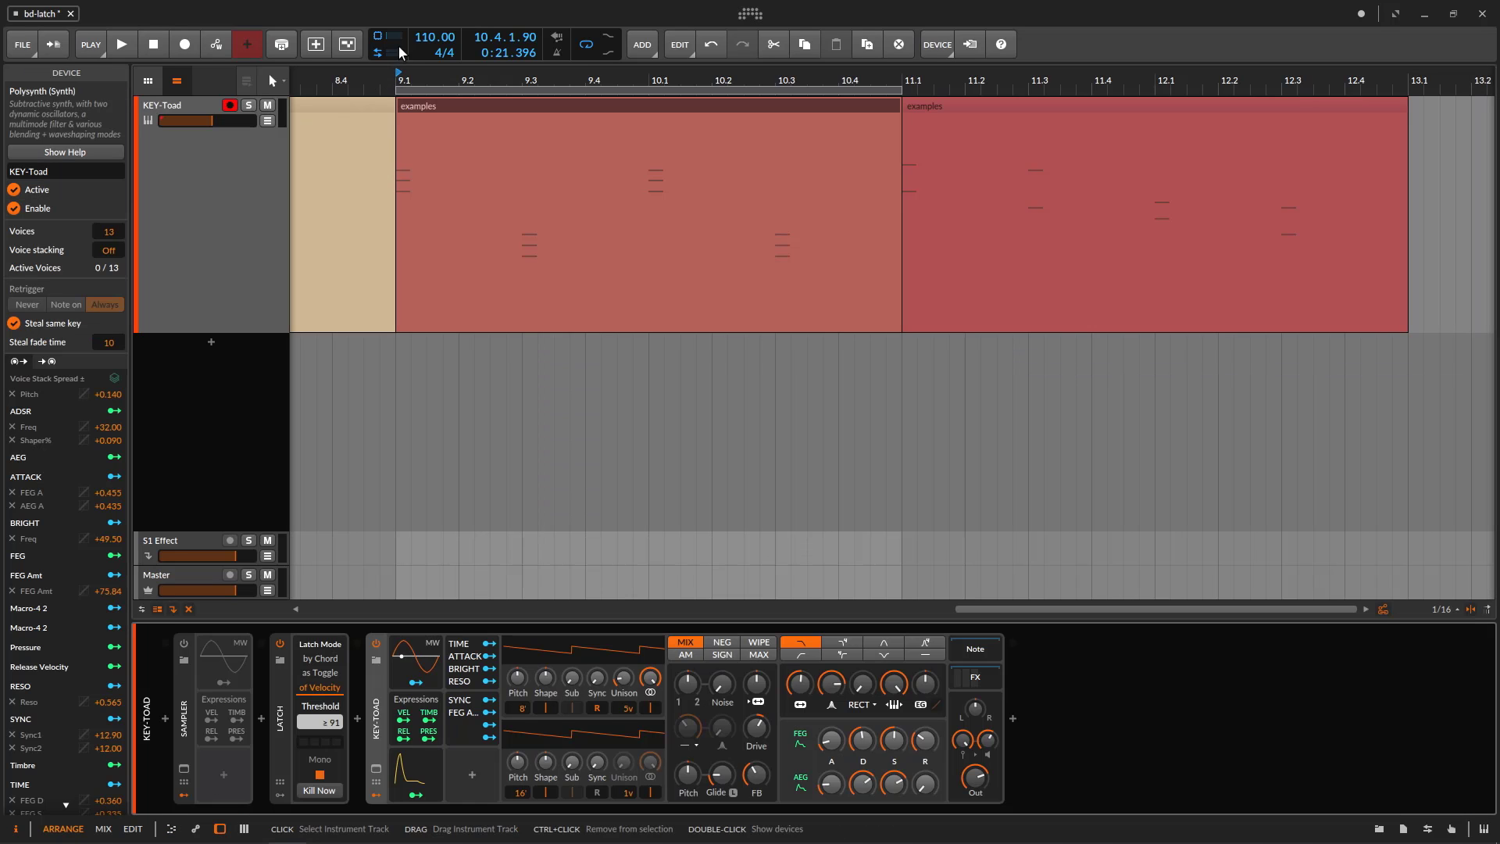
{"action": "left_click", "coordinate": [434, 244]}
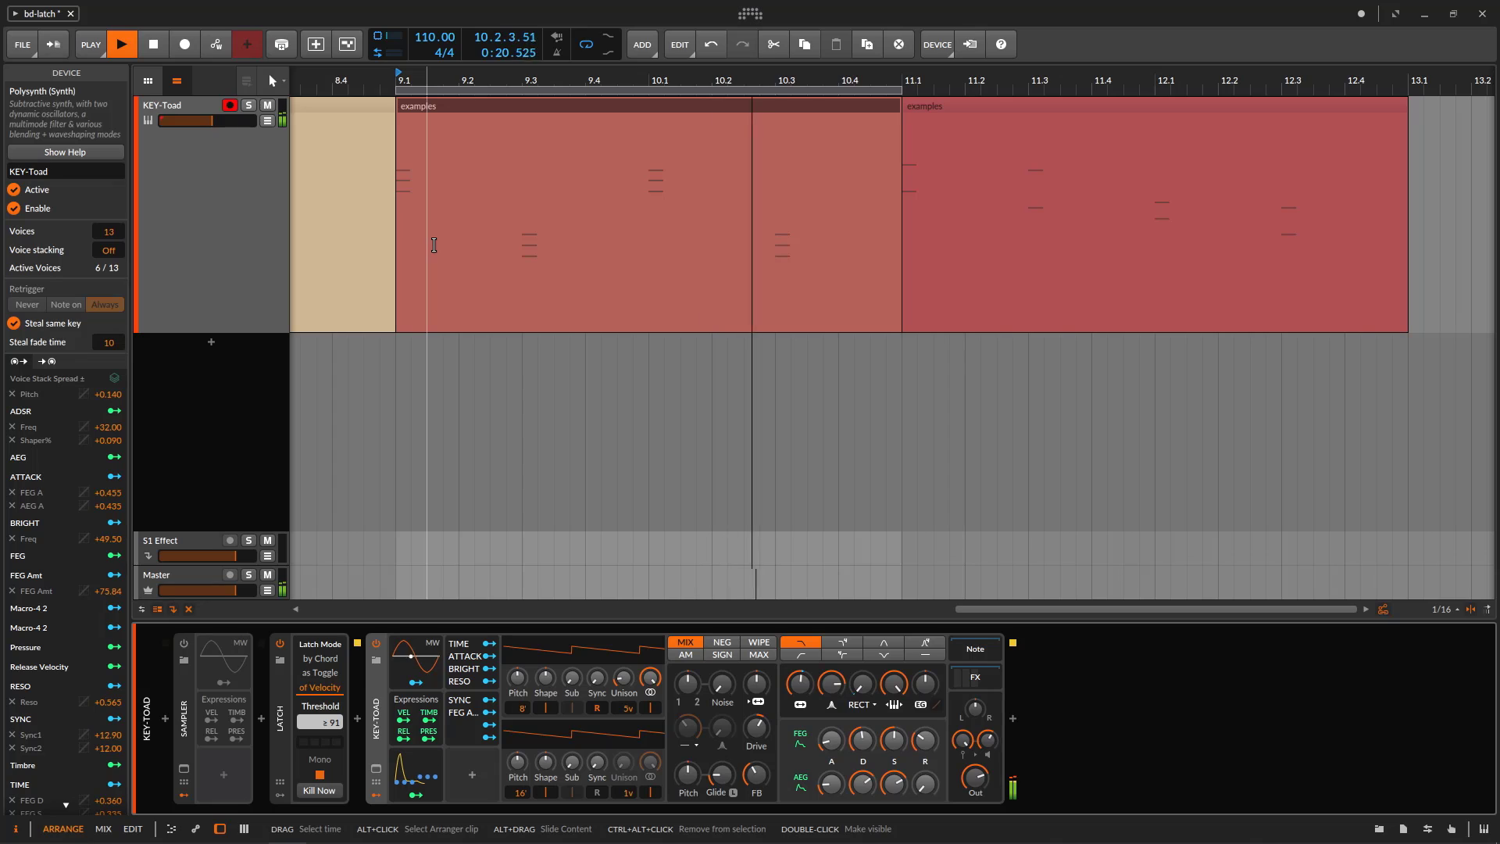
{"action": "left_click", "coordinate": [789, 276]}
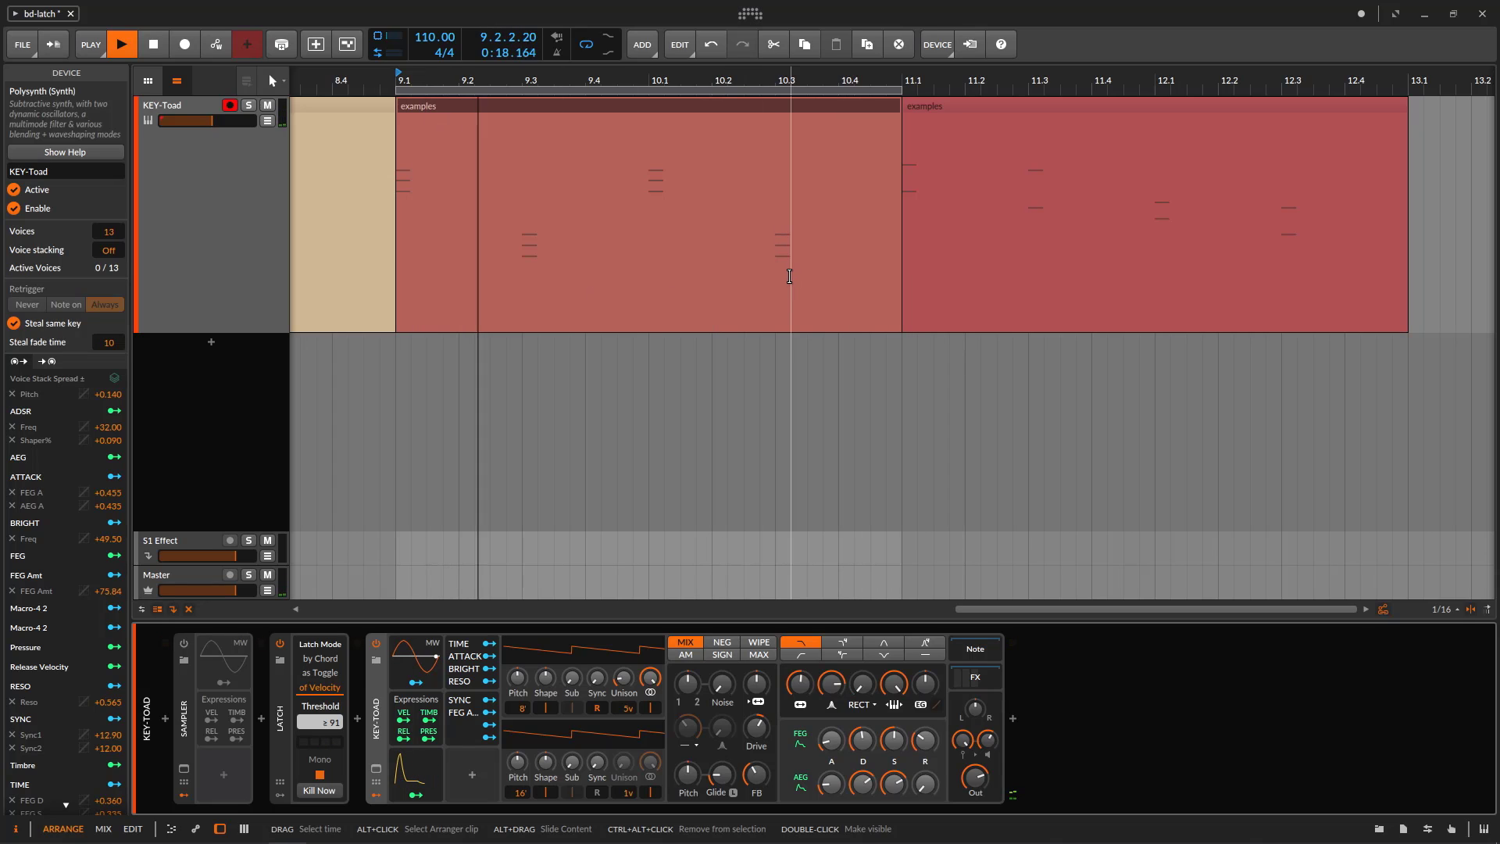
{"action": "left_click", "coordinate": [743, 292]}
{"action": "left_click", "coordinate": [682, 307]}
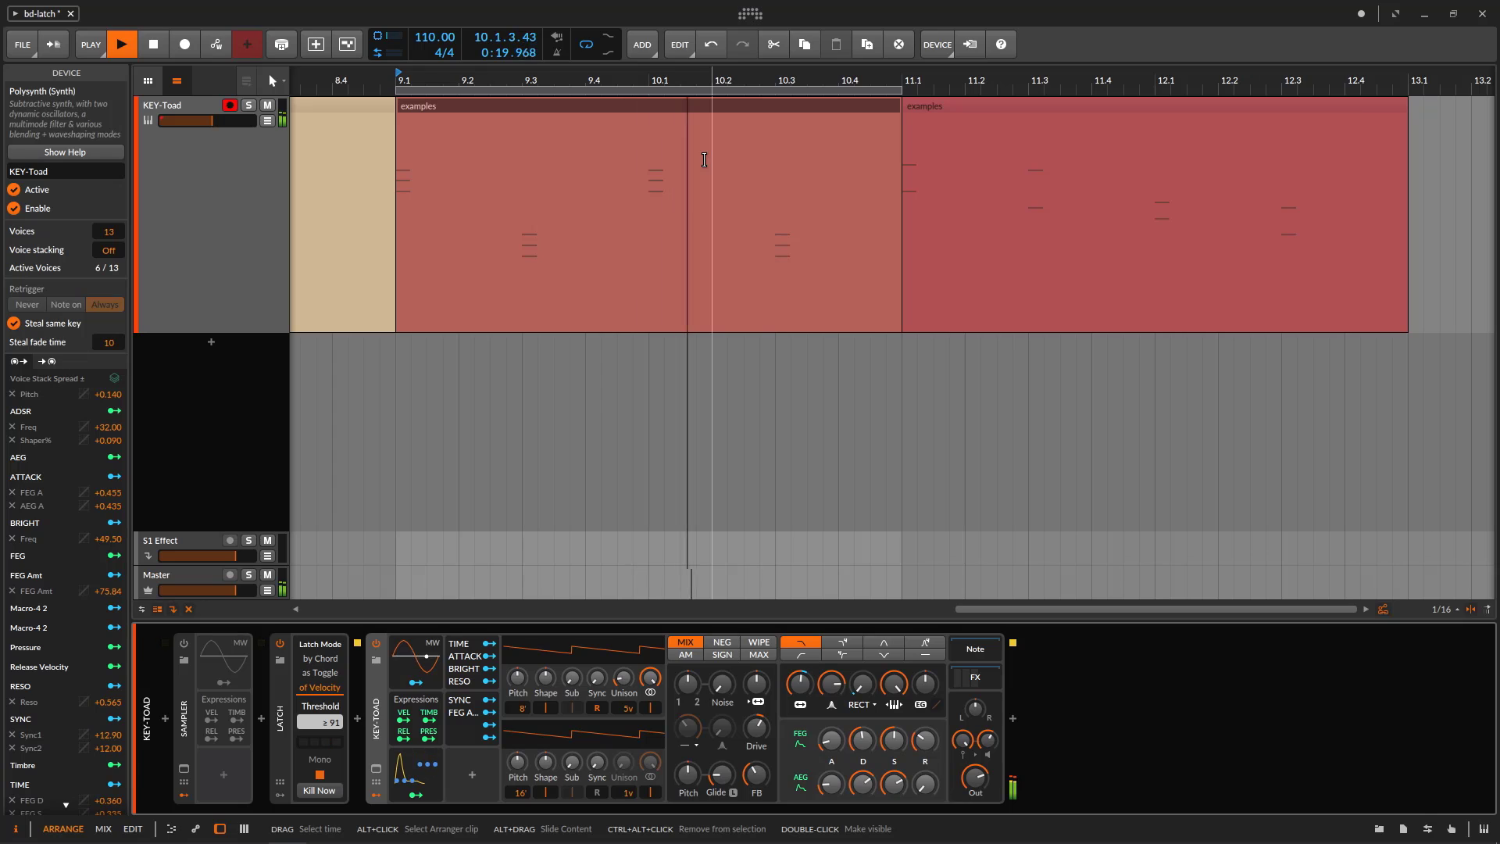
{"action": "key", "text": "space"}
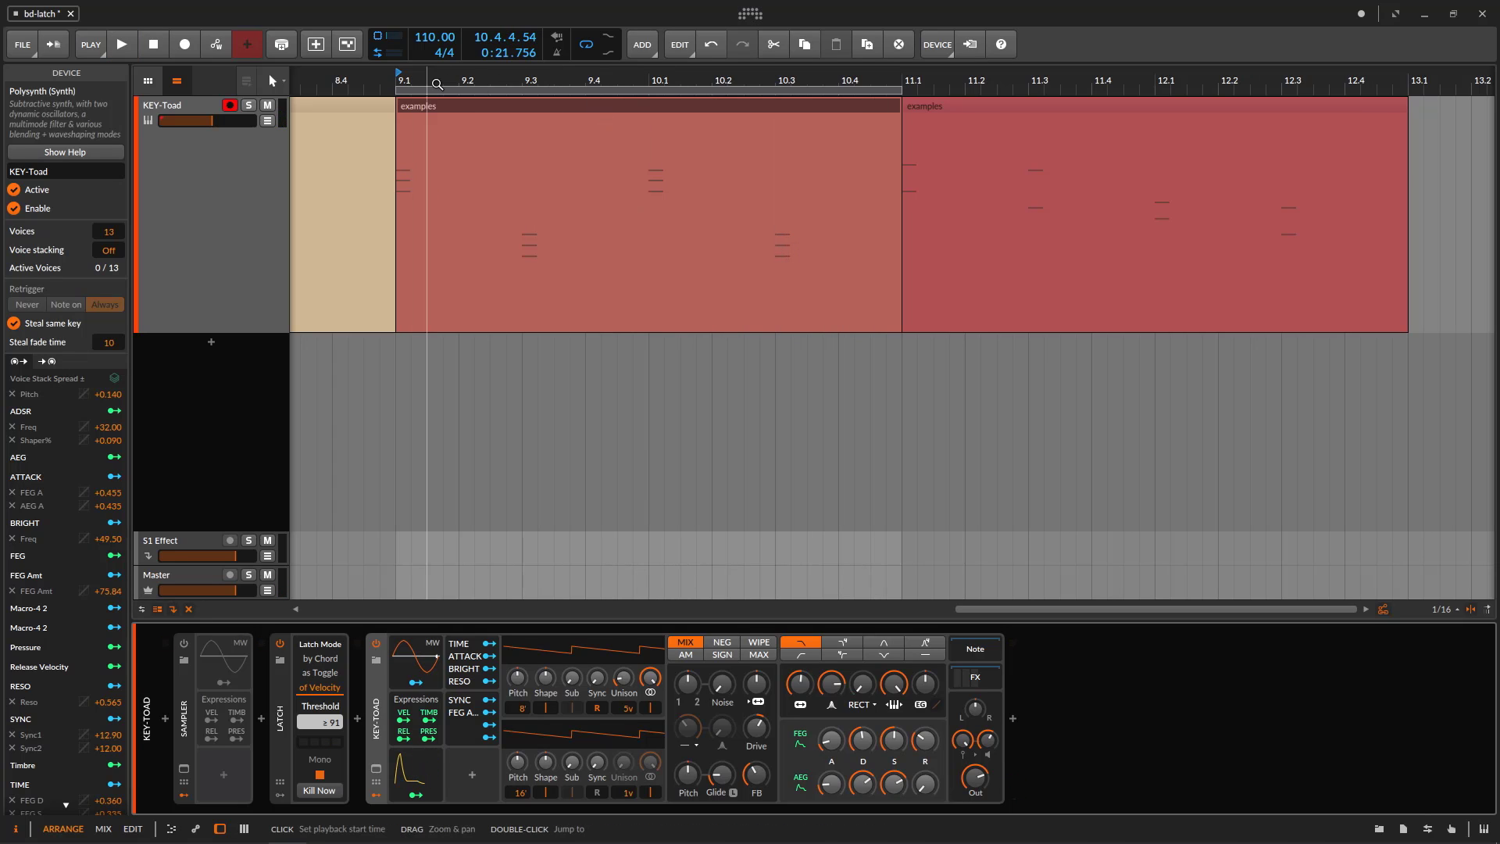
Step: Move the loop region to cover bars 11–13
{"action": "left_click_drag", "start_coordinate": [426, 78], "coordinate": [355, 57]}
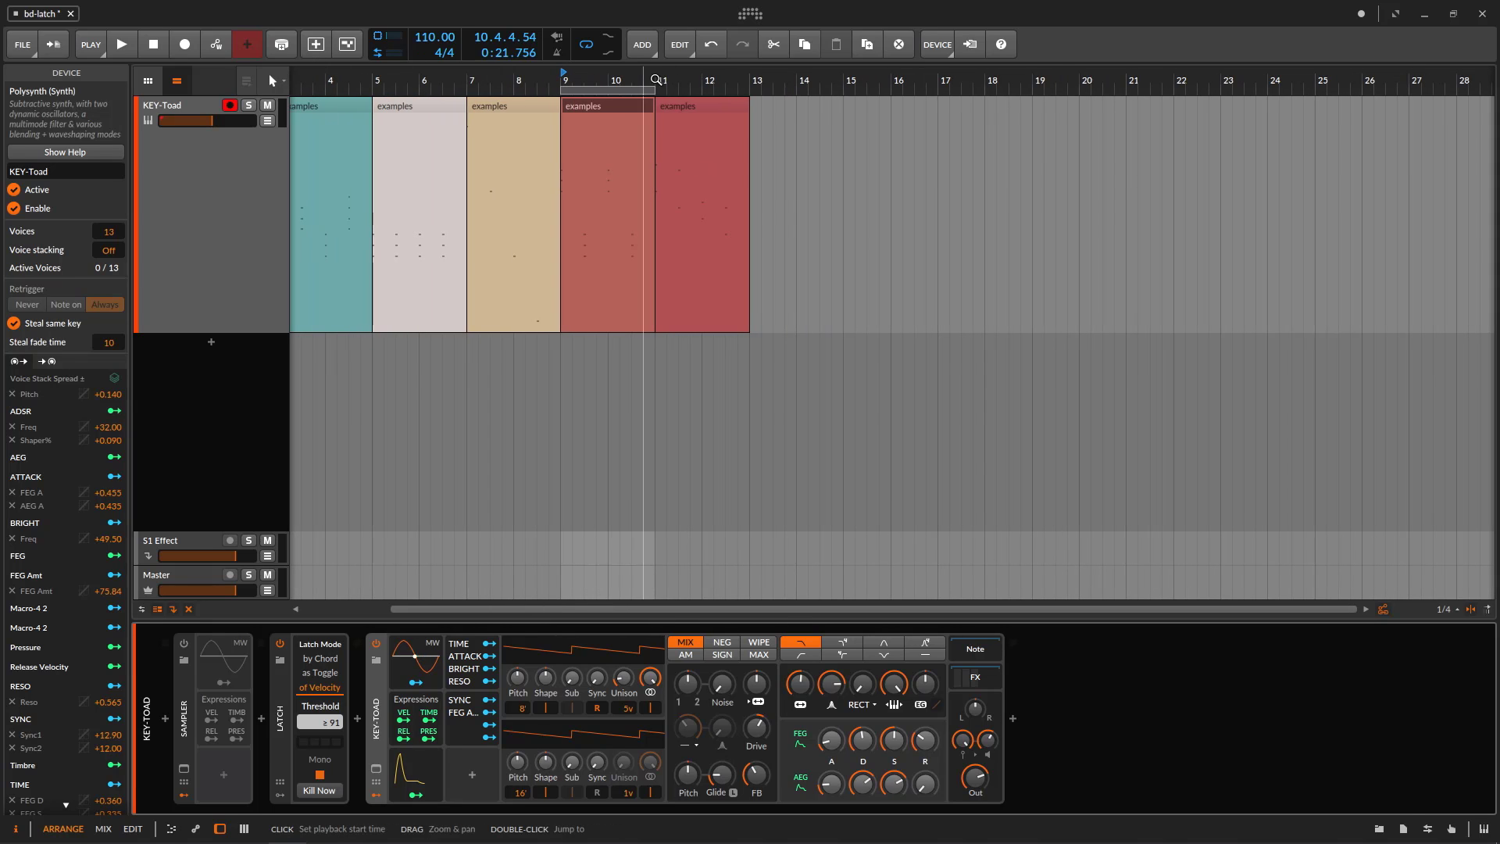
{"action": "left_click_drag", "start_coordinate": [609, 78], "coordinate": [566, 111]}
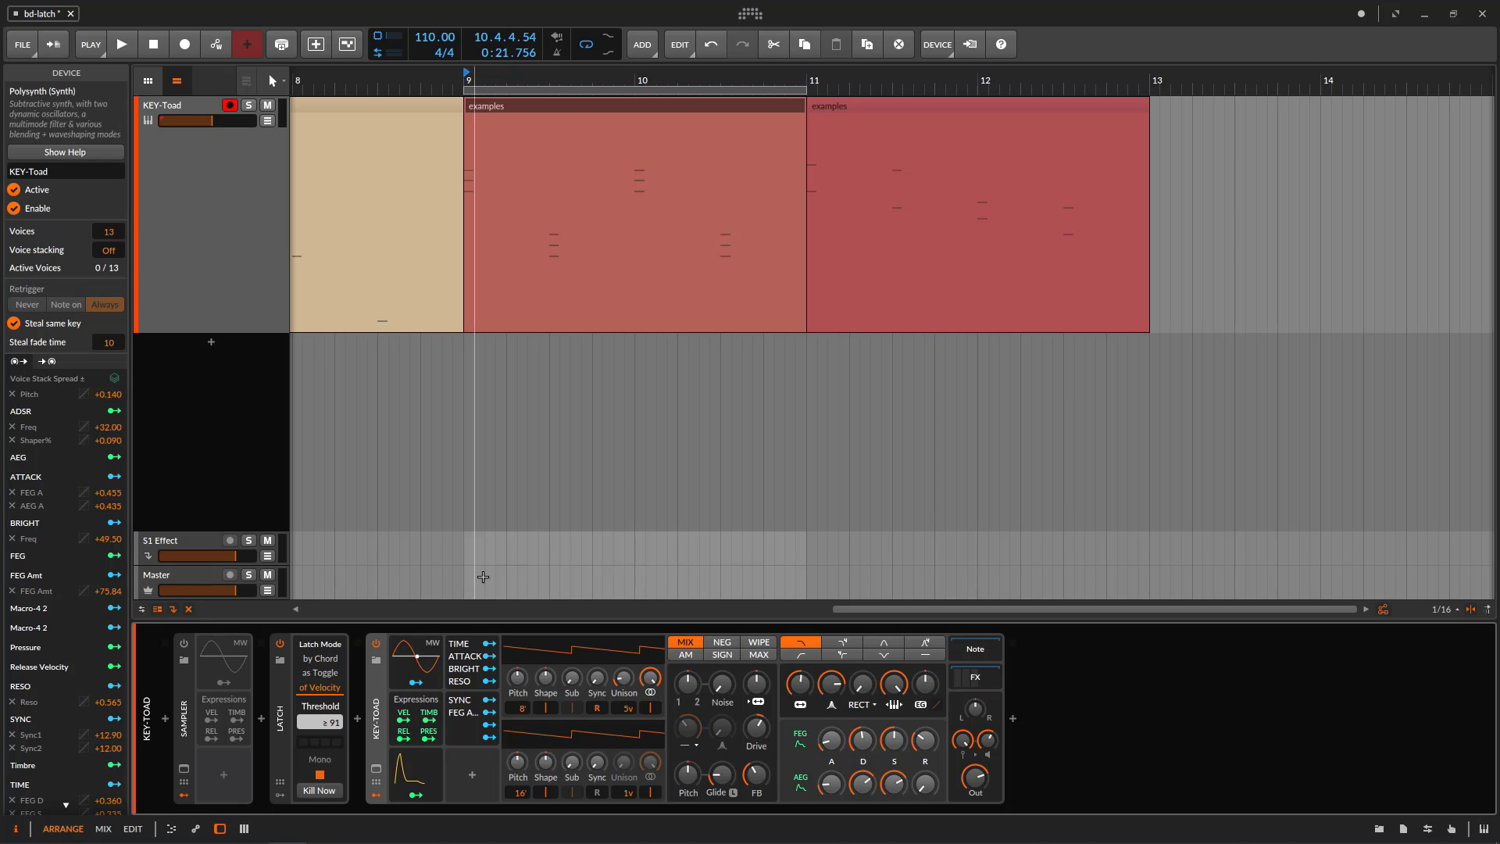
{"action": "left_click_drag", "start_coordinate": [747, 91], "coordinate": [1090, 90]}
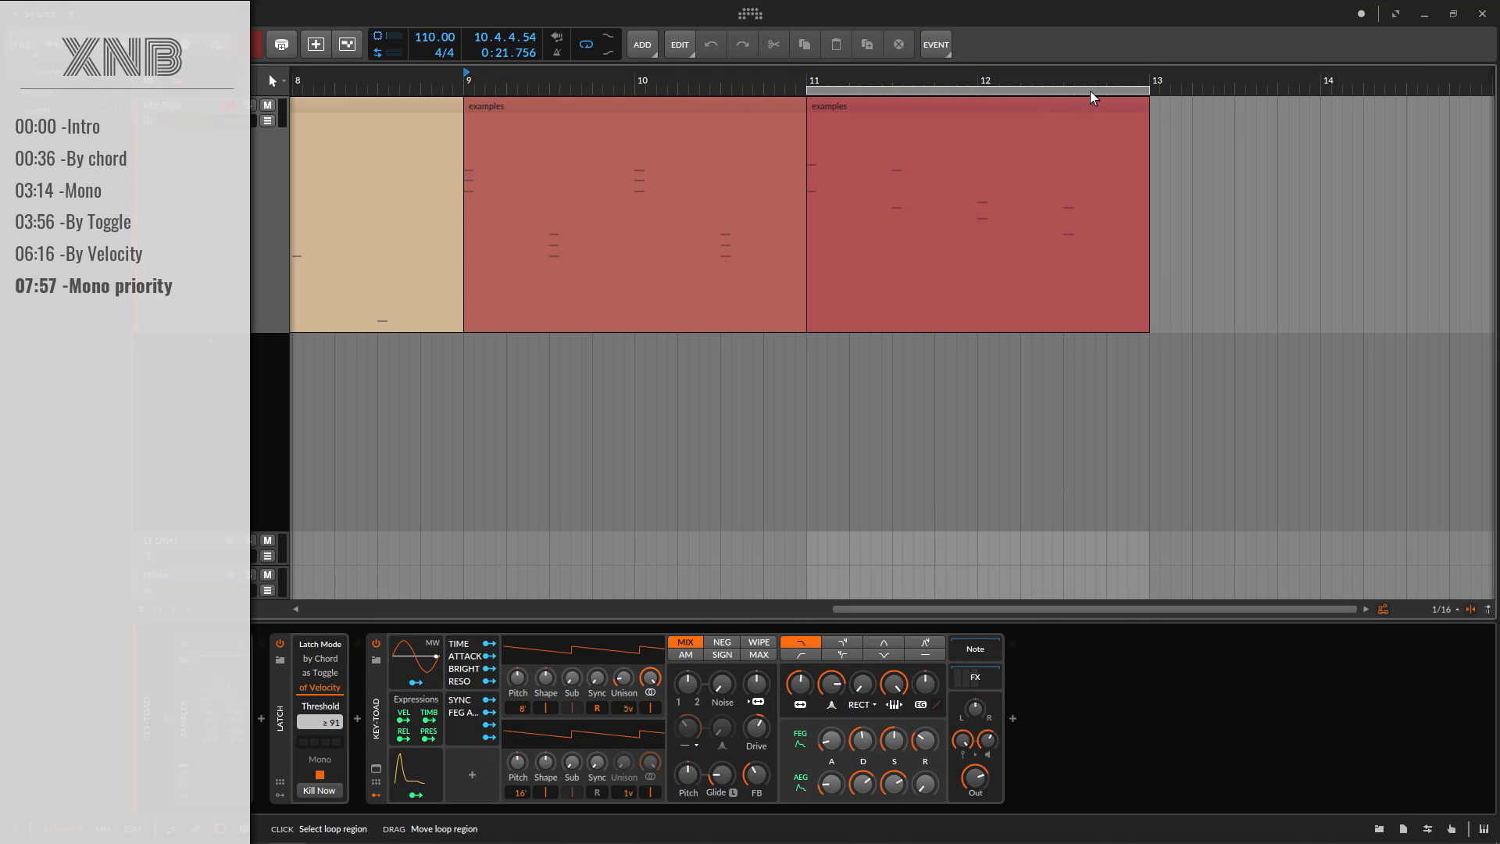
Step: Select the last example clip at bar 11 and turn on the Latch device's Mono mode with by Chord
{"action": "left_click", "coordinate": [846, 106]}
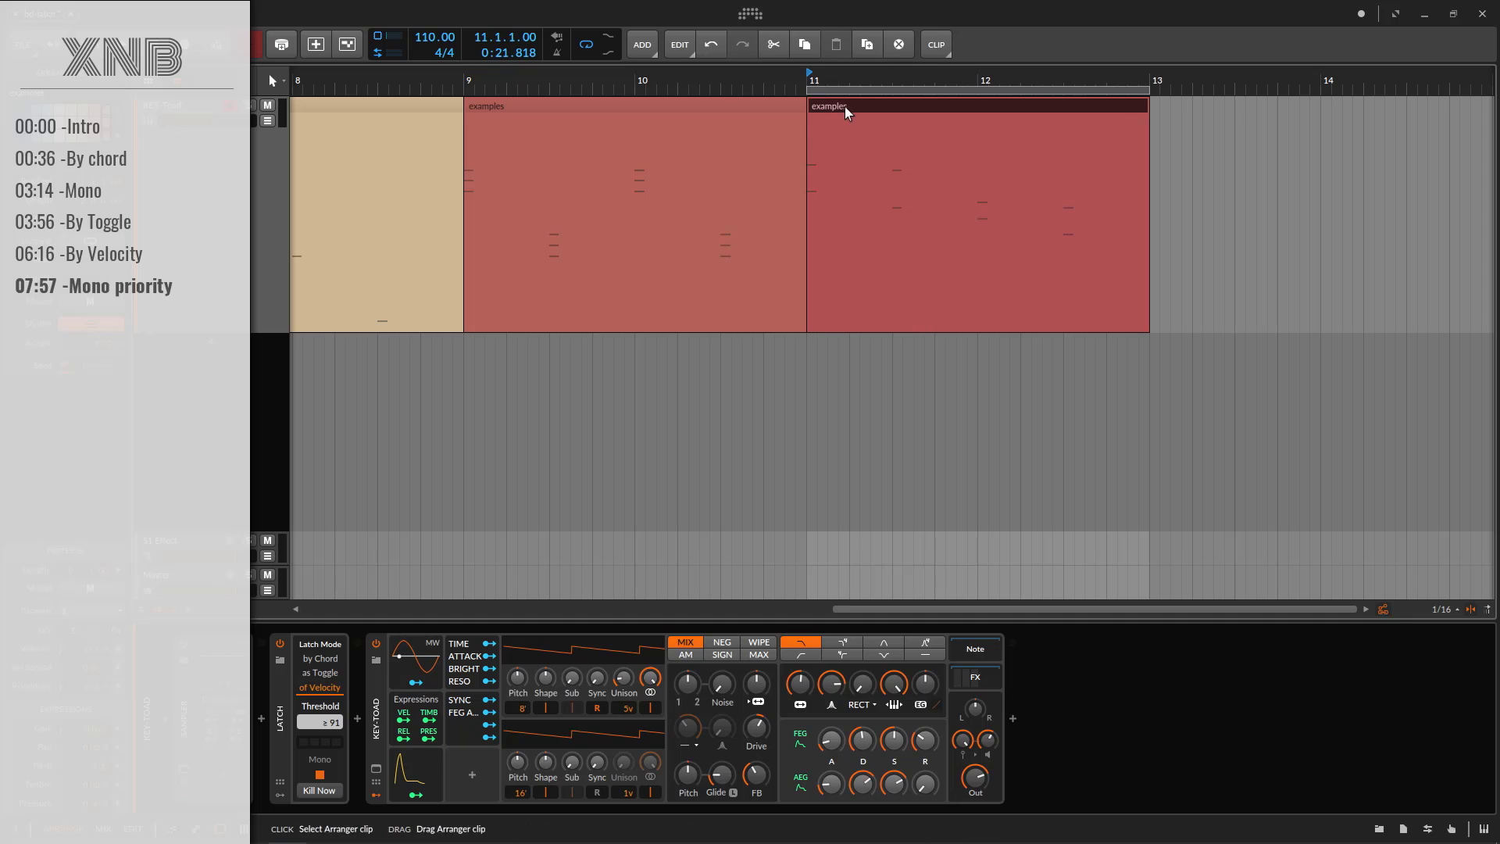
{"action": "left_click", "coordinate": [283, 683]}
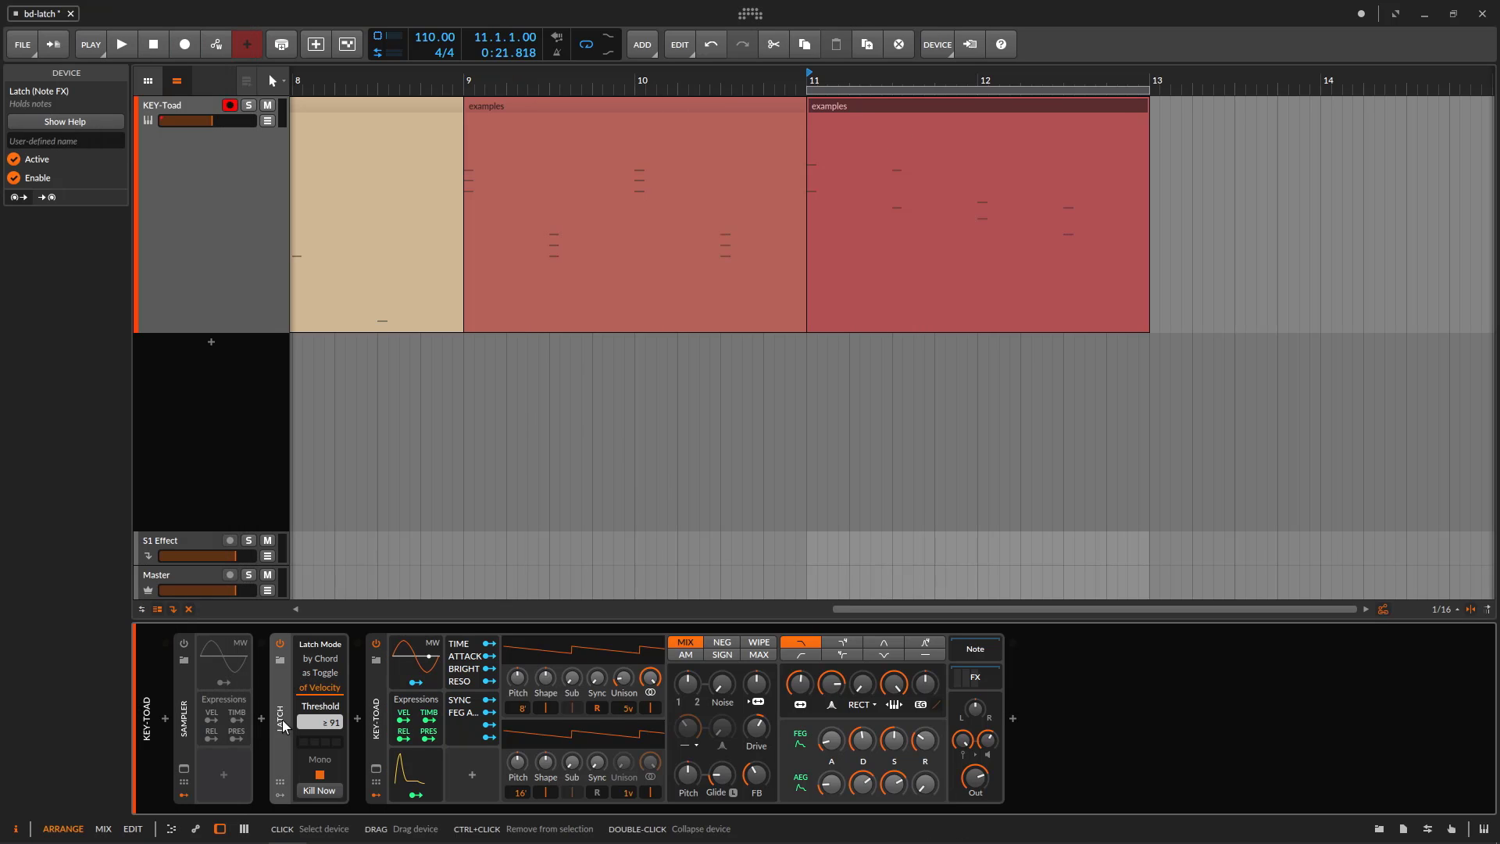
{"action": "left_click", "coordinate": [321, 765]}
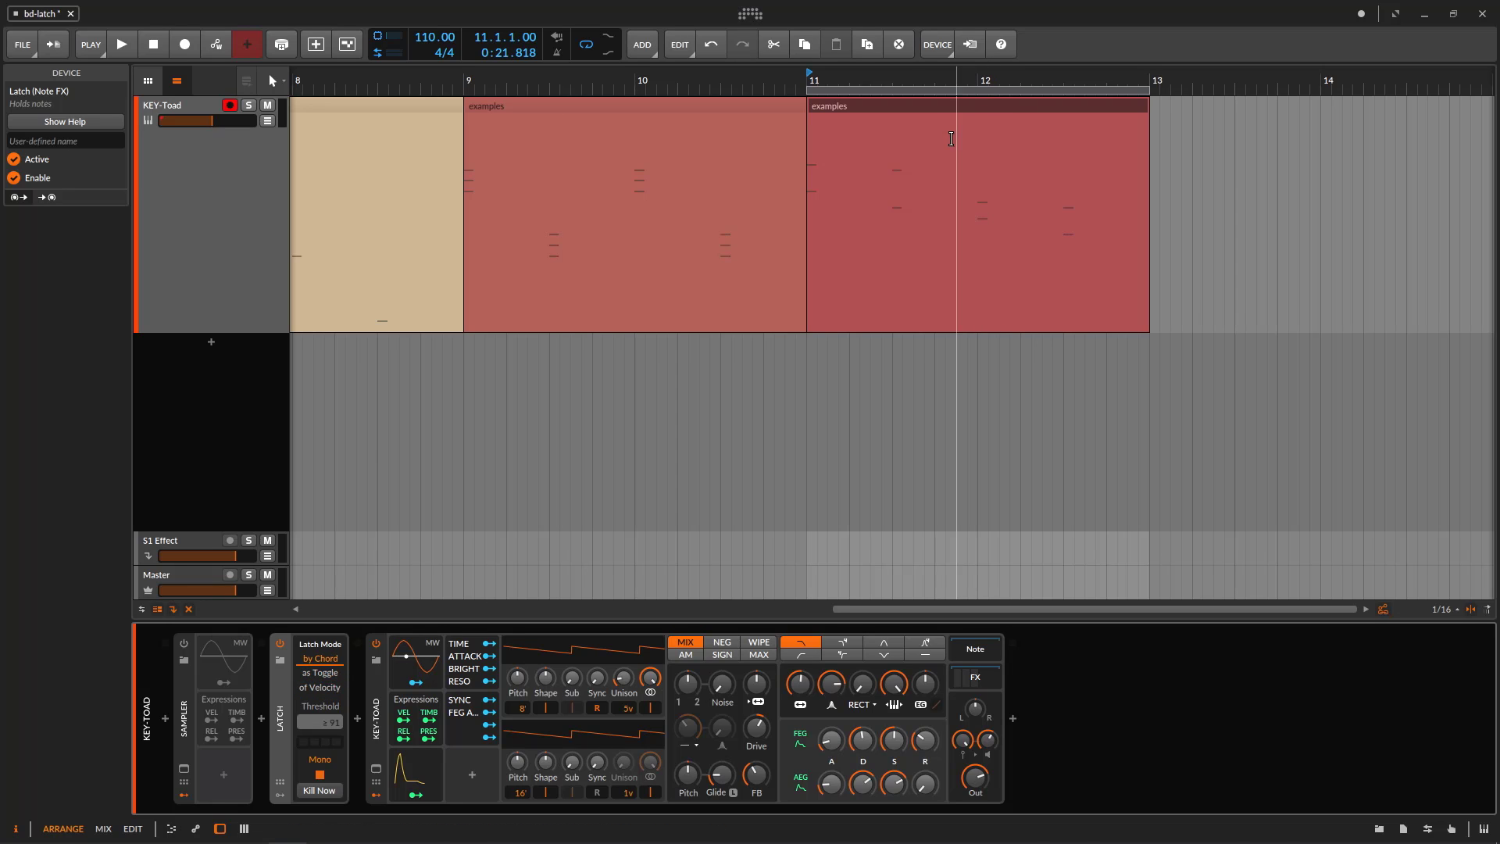
{"action": "double_click", "coordinate": [916, 106]}
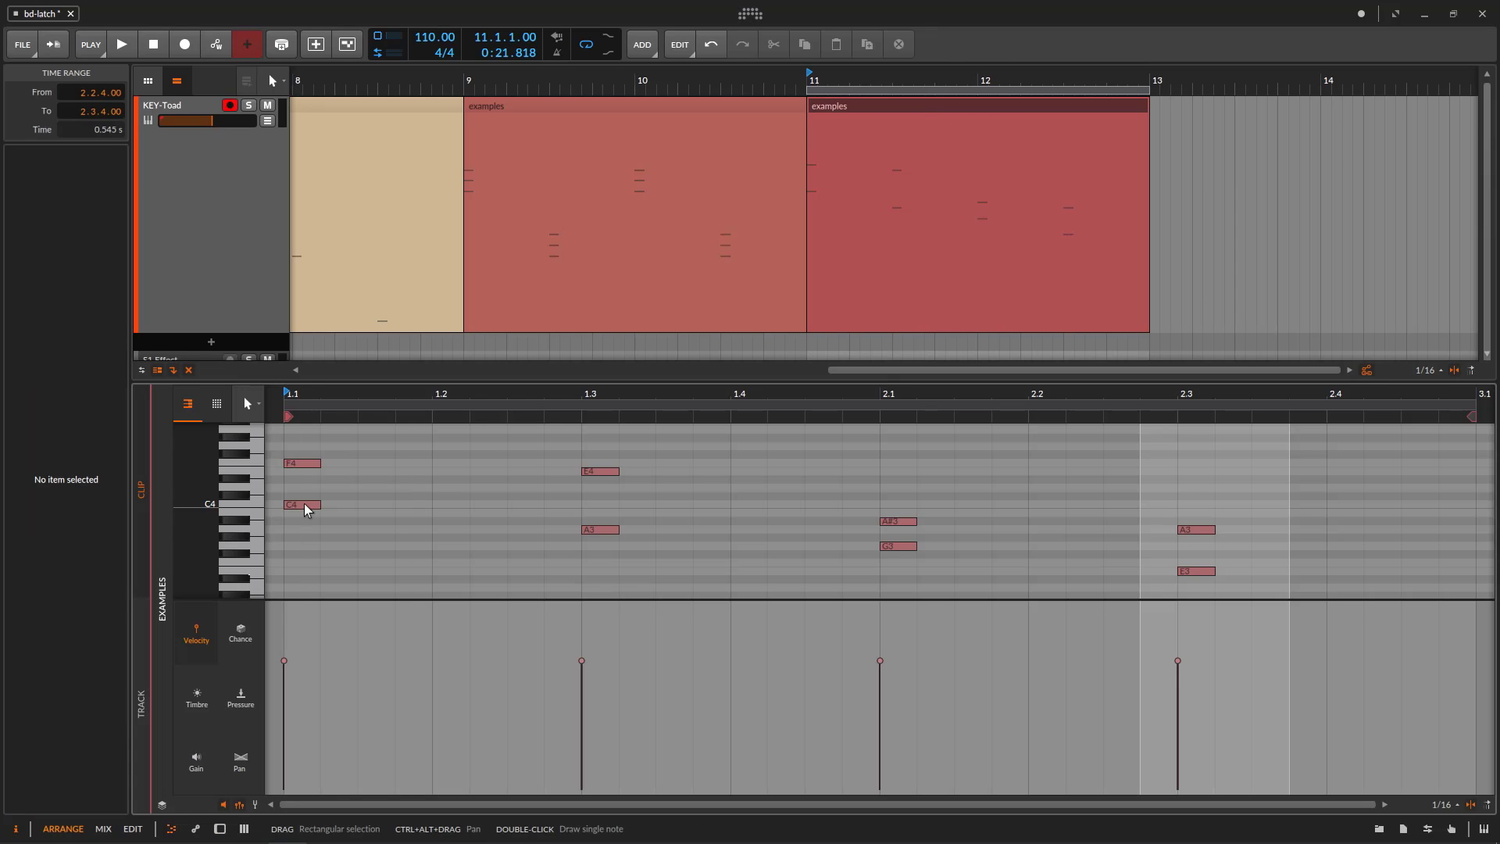
{"action": "key", "text": "space"}
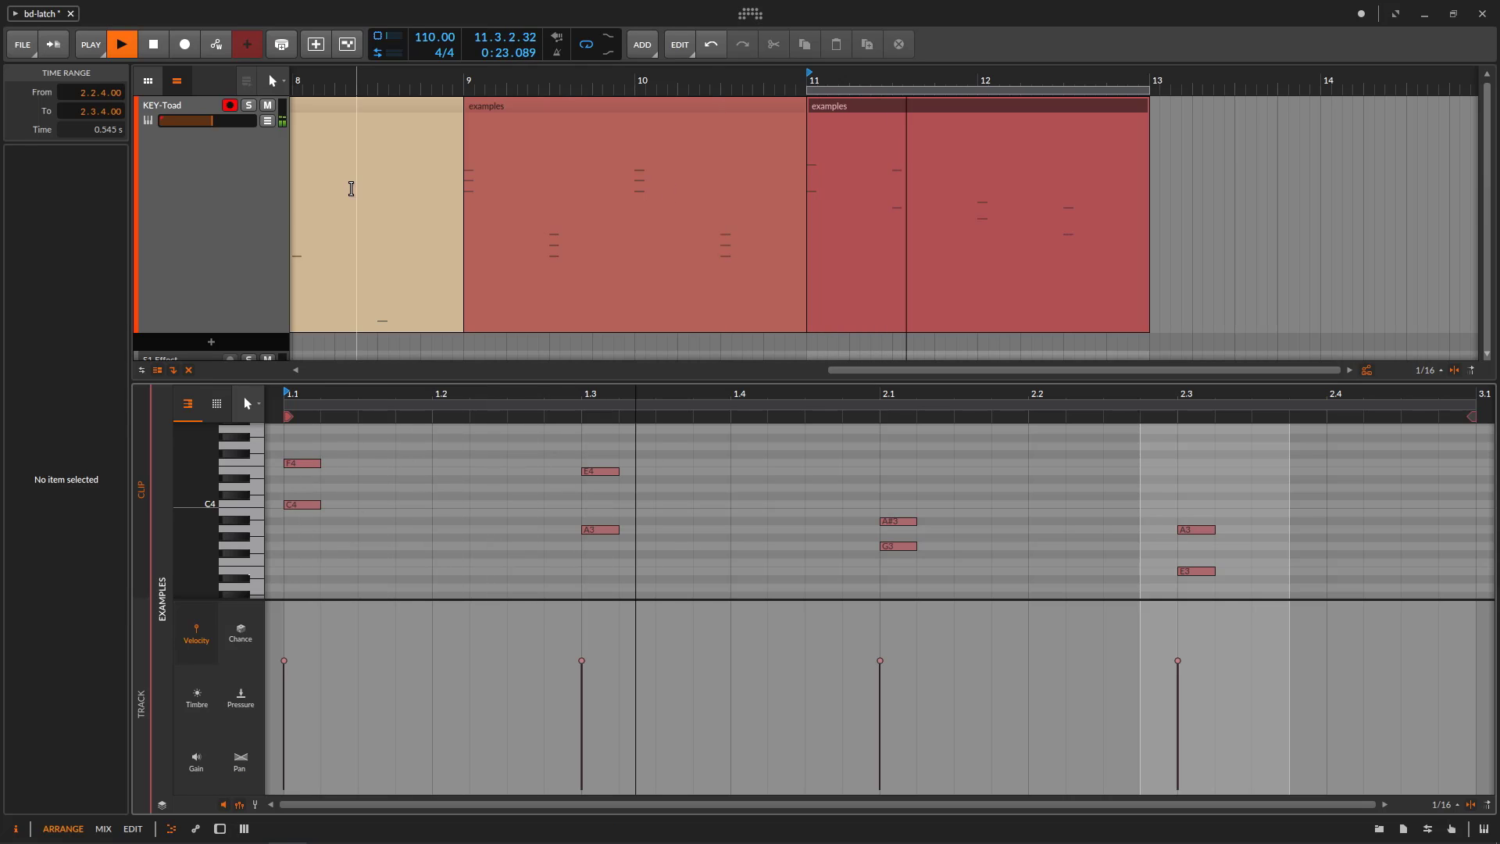
{"action": "left_click", "coordinate": [227, 203]}
{"action": "key", "text": "d"}
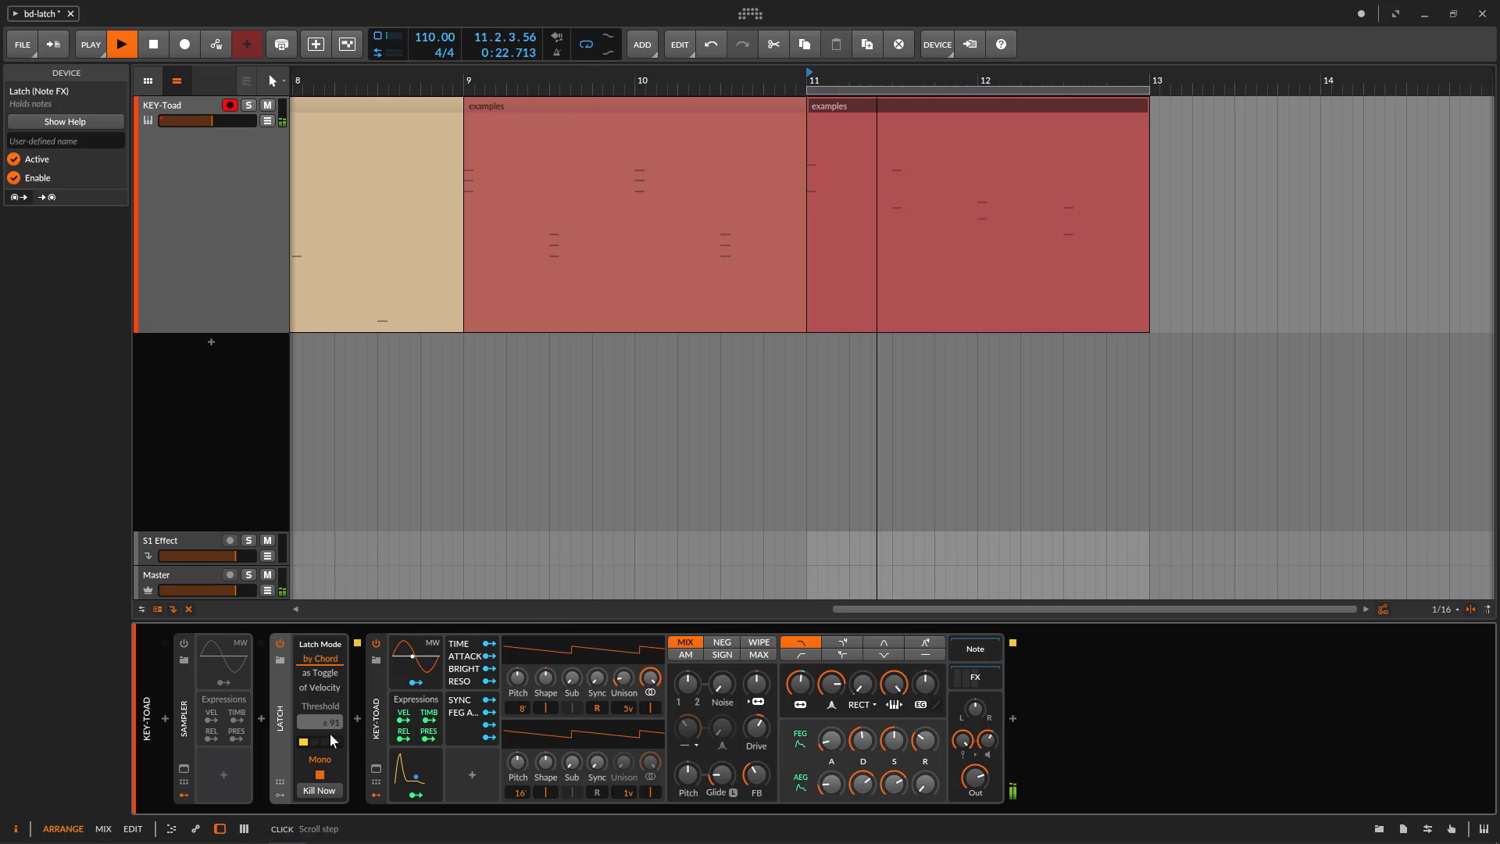
{"action": "left_click", "coordinate": [323, 764]}
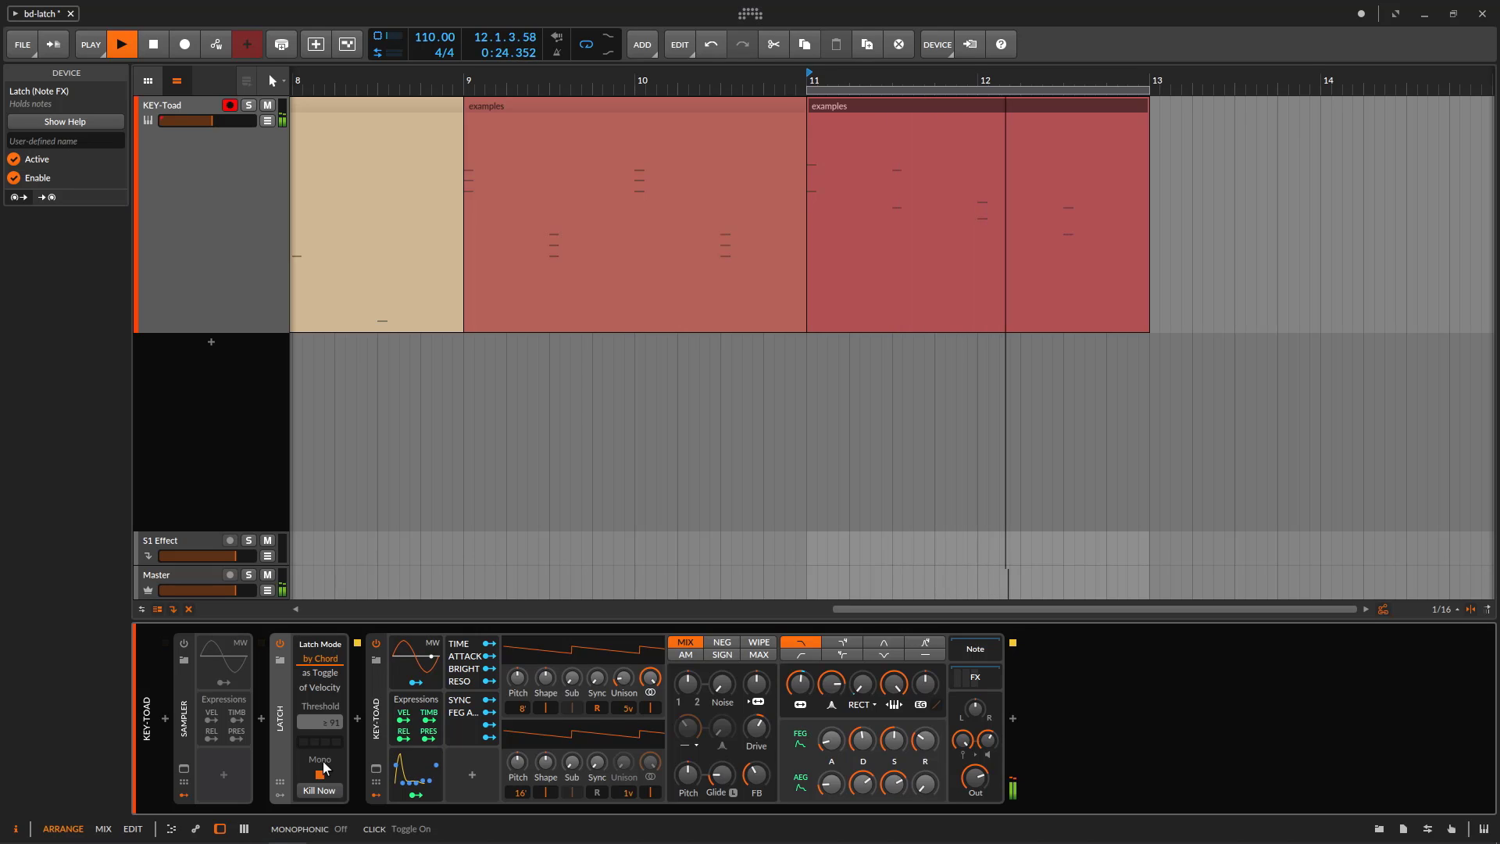
{"action": "left_click", "coordinate": [322, 761]}
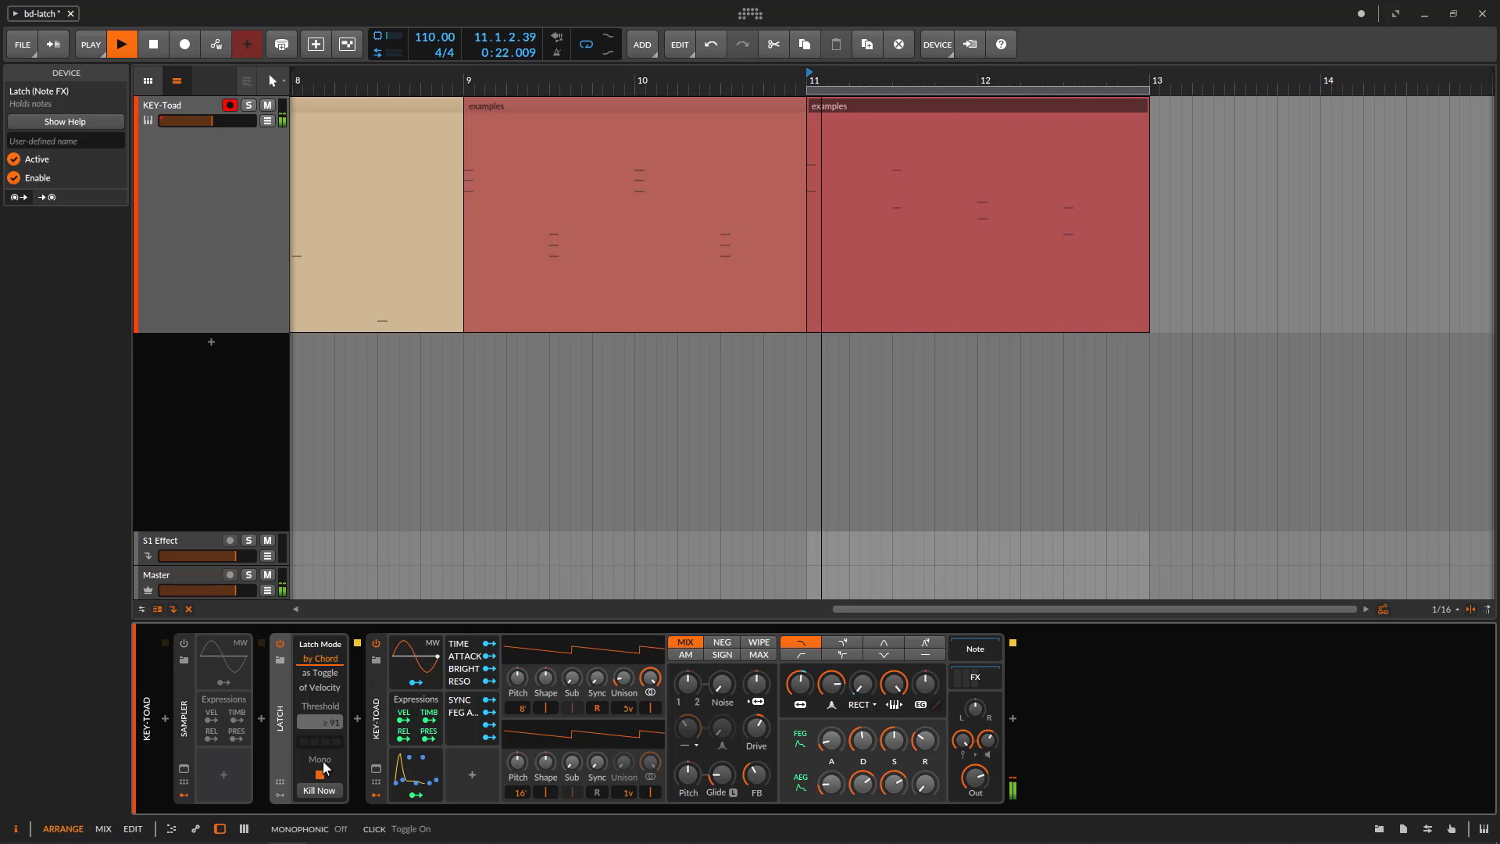